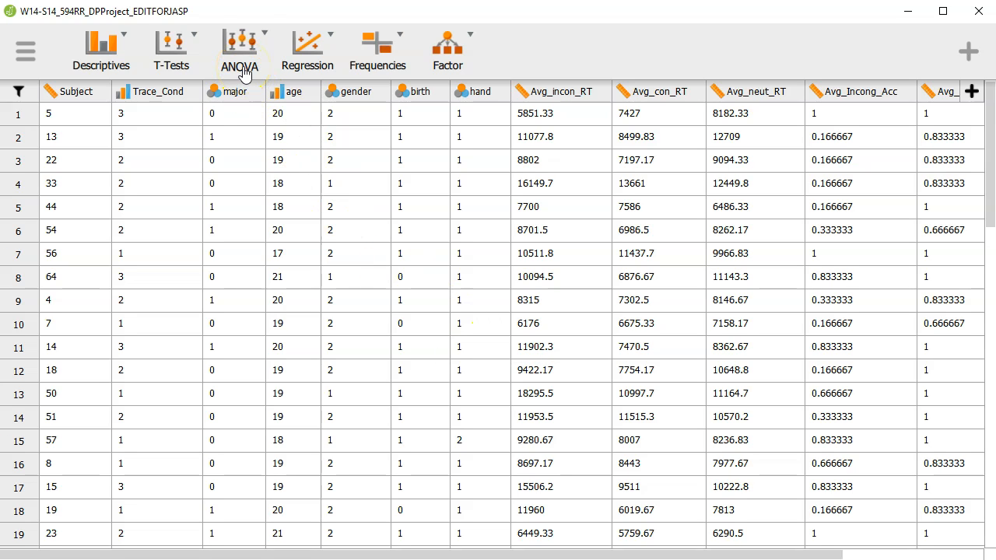
Start a classical ANOVA and assign Trace_Cond as its fixed factor
click(243, 68)
click(242, 90)
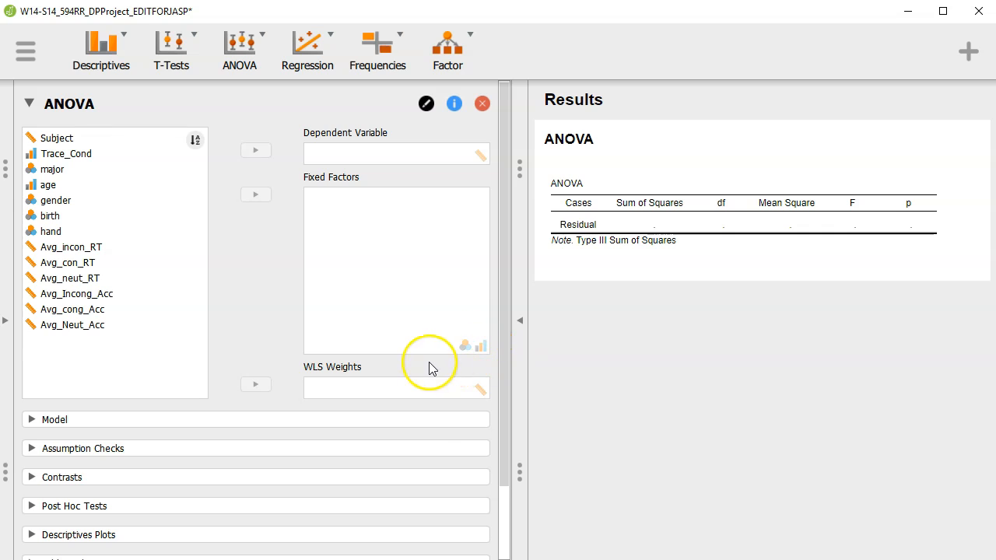
click(77, 159)
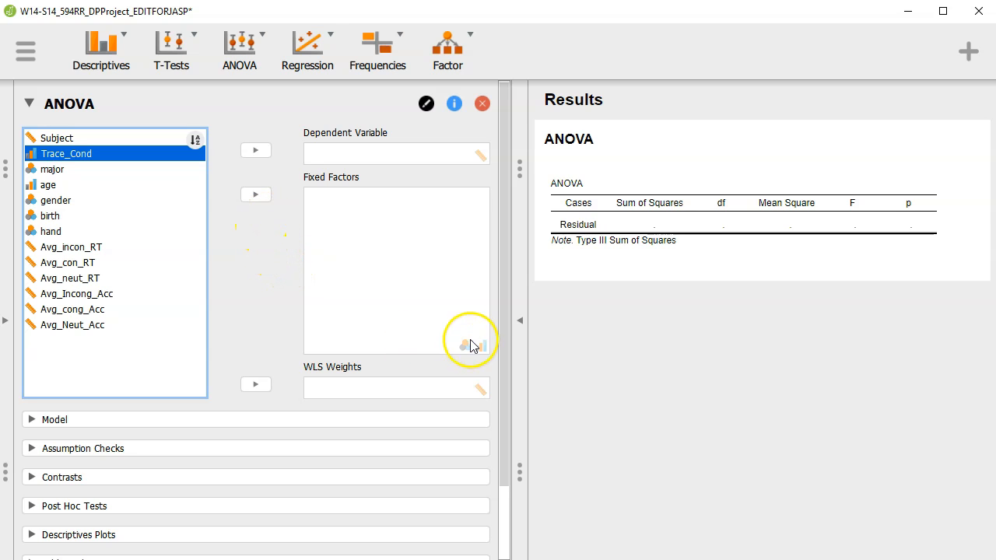
click(256, 195)
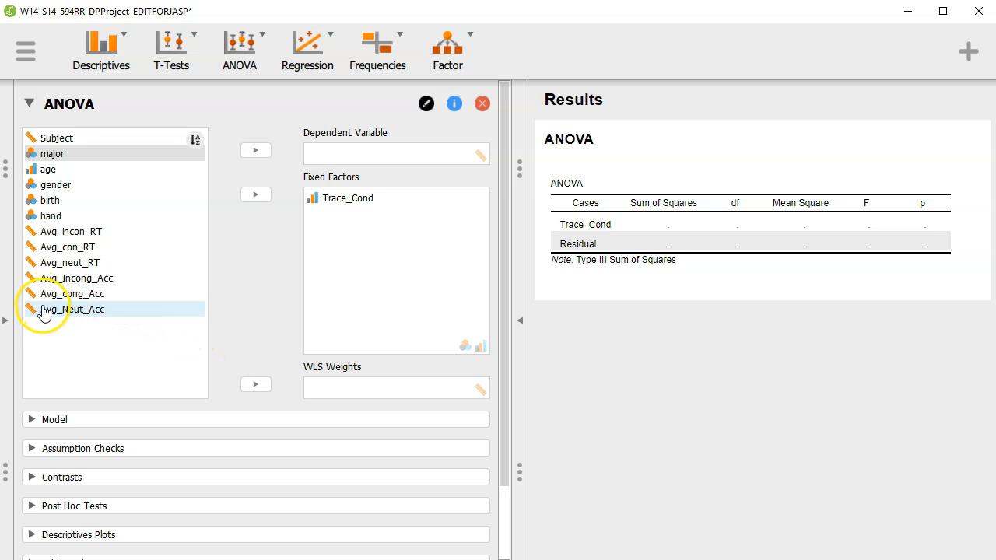
Assign Avg_Incong_Acc as the dependent variable of the ANOVA
click(87, 280)
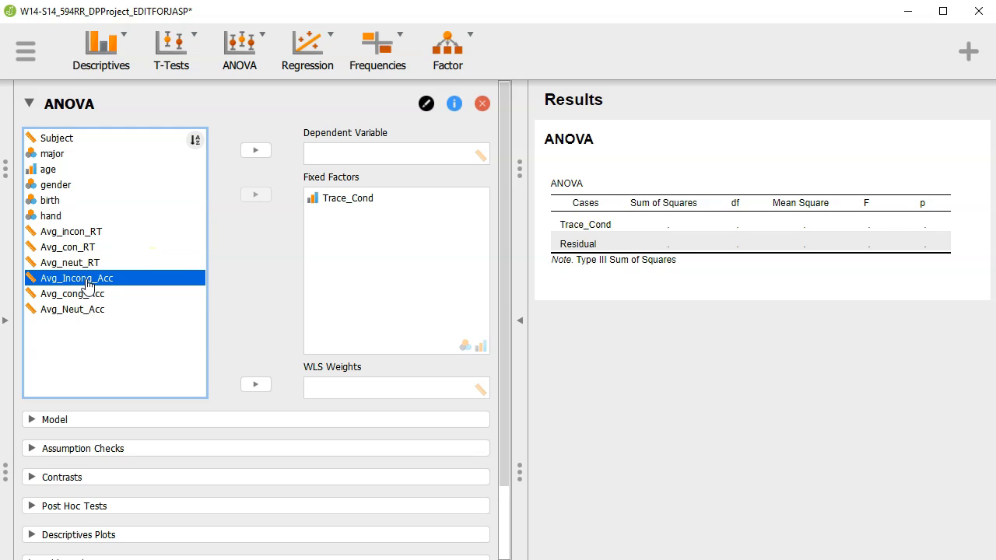
click(257, 150)
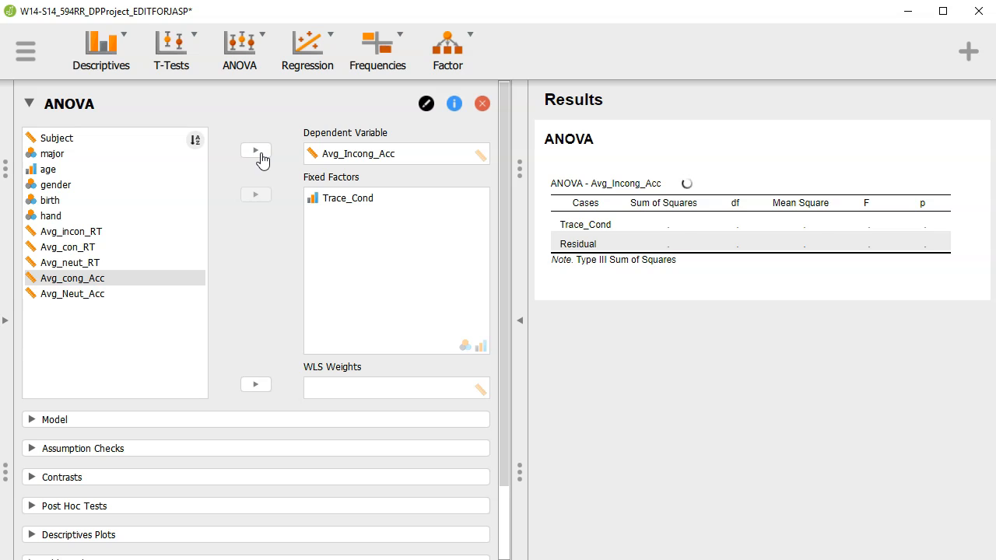
click(312, 159)
click(485, 160)
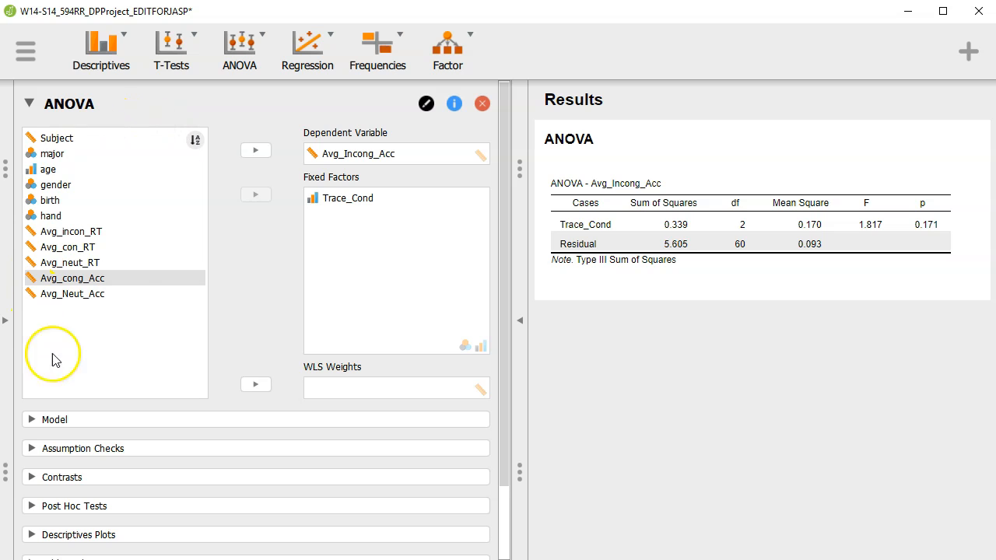
Check the sorting options available for the ANOVA variable list
click(195, 139)
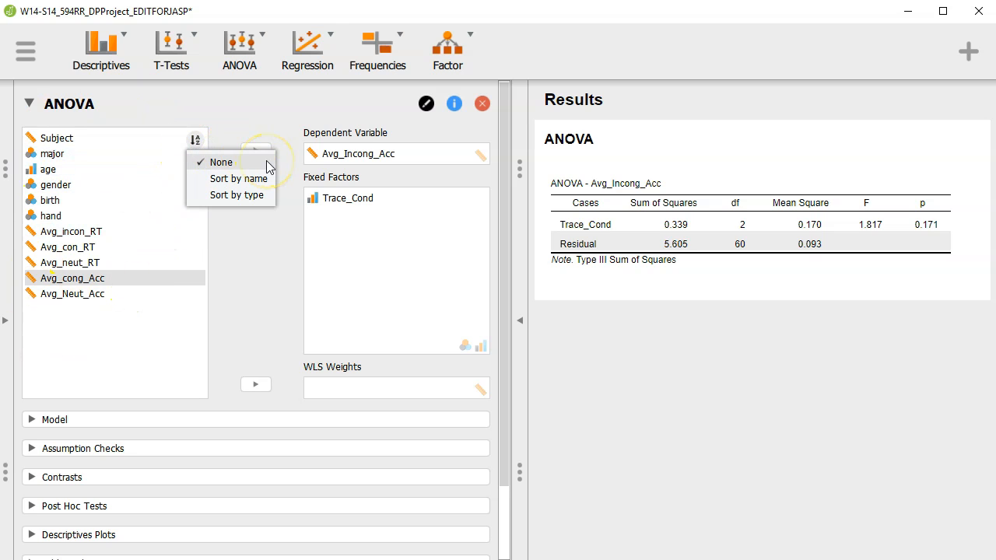
click(264, 201)
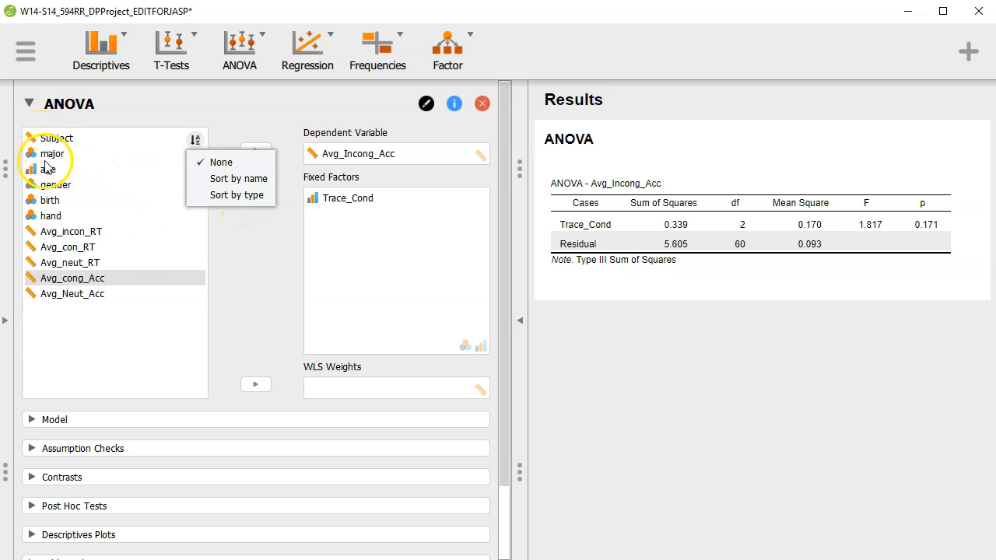
click(247, 300)
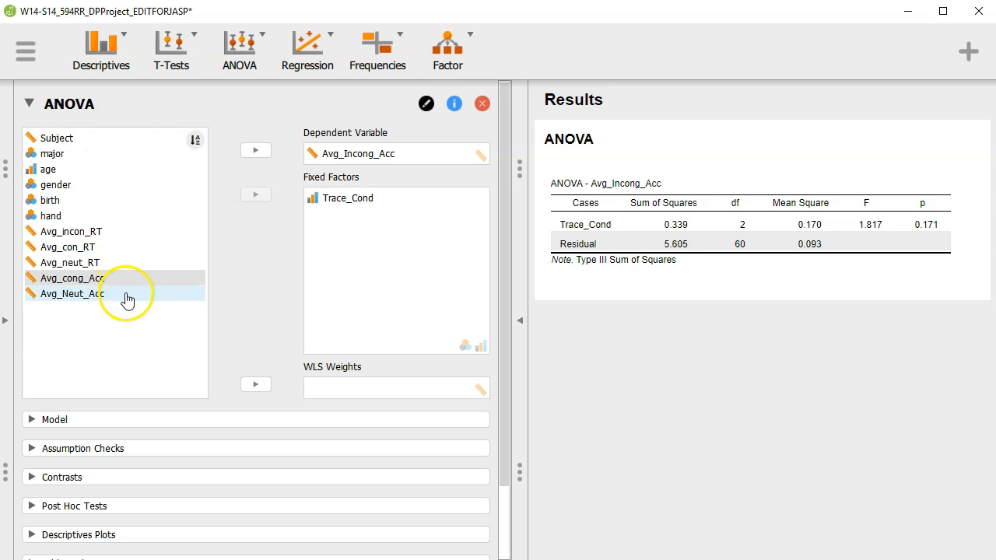
Inspect the reaction time and accuracy columns in the data table and return to the ANOVA setup
click(5, 320)
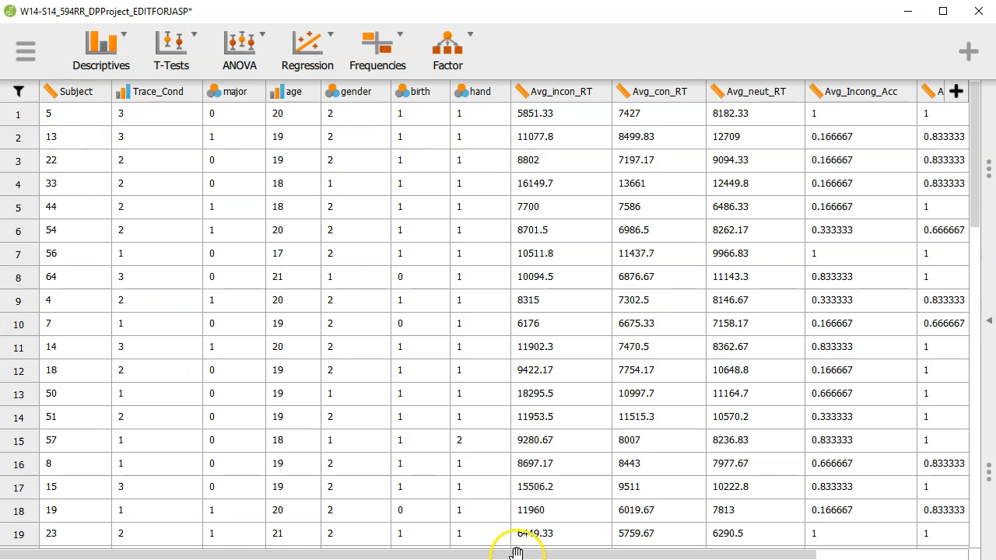
drag(516, 552, 726, 534)
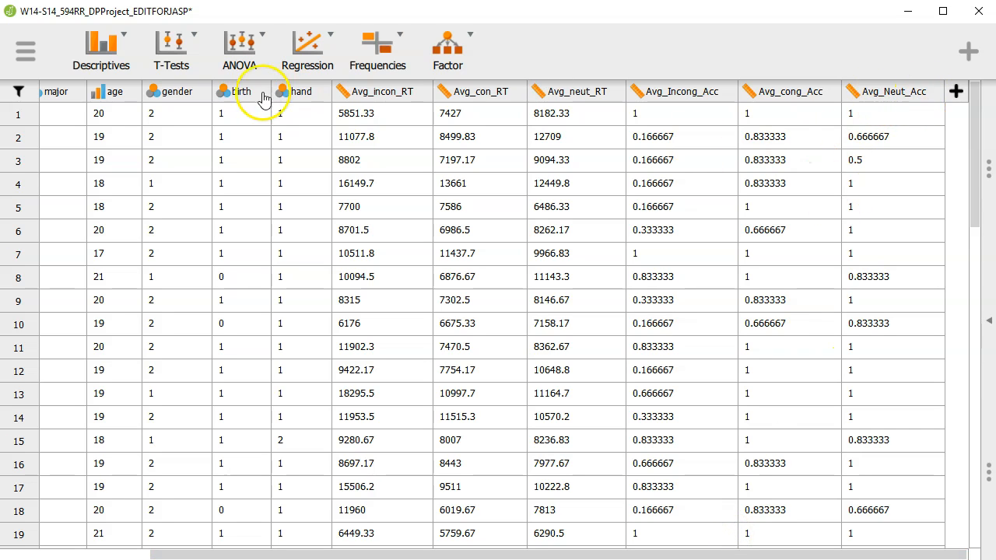
click(987, 320)
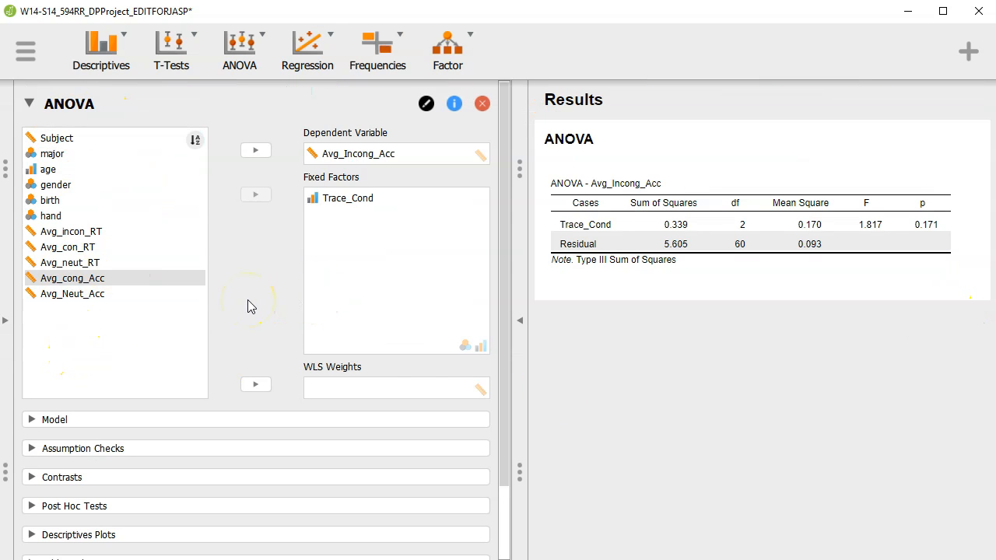
Check the copy and note options available for the ANOVA results table
click(399, 396)
scroll(284, 390, down, 3)
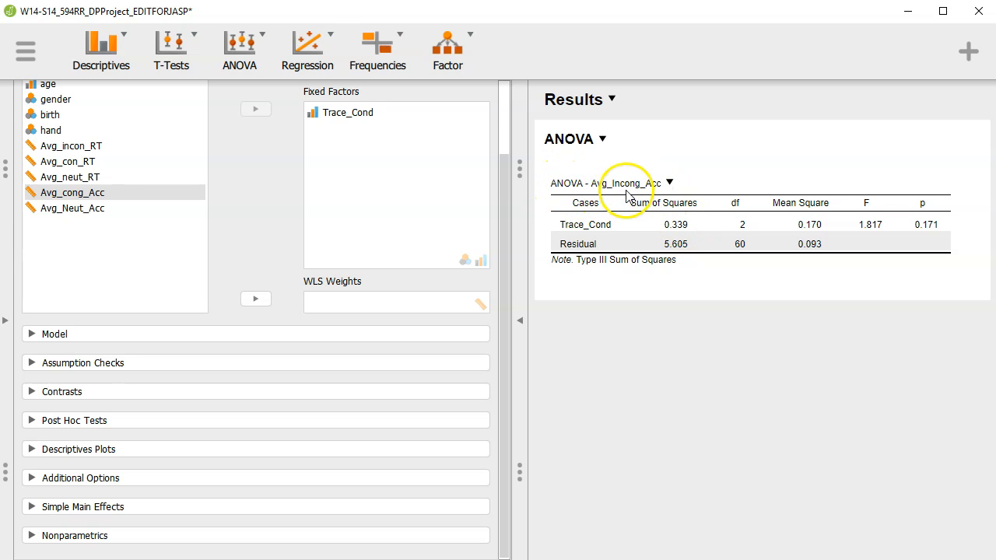
click(671, 184)
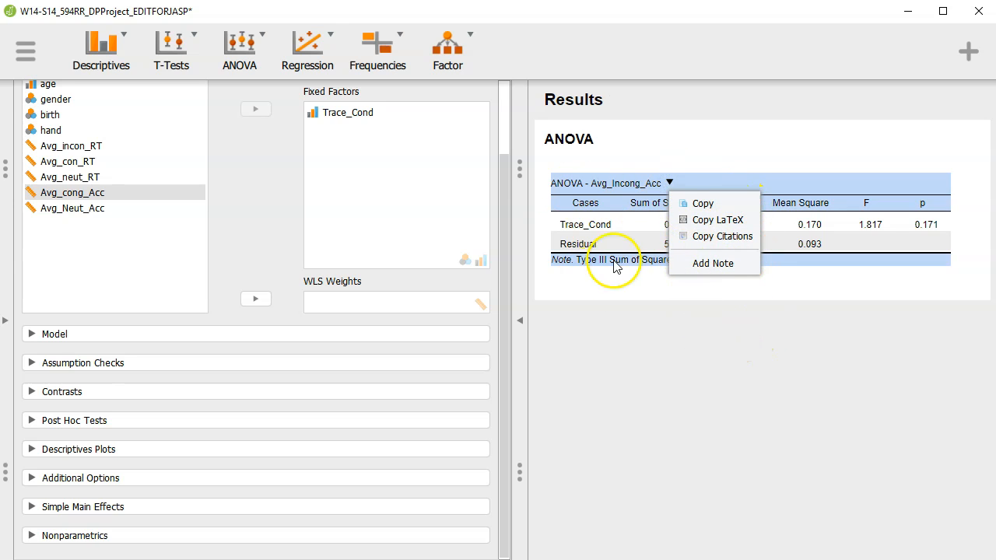
click(641, 288)
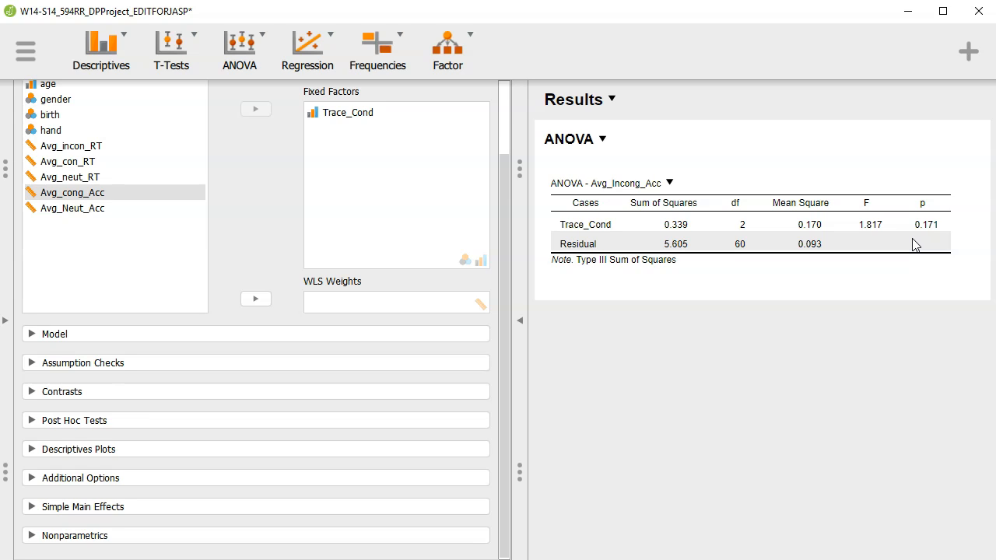
Review the ANOVA model's components, model terms and available sum of squares types, and collapse those settings
click(784, 403)
click(312, 422)
click(262, 334)
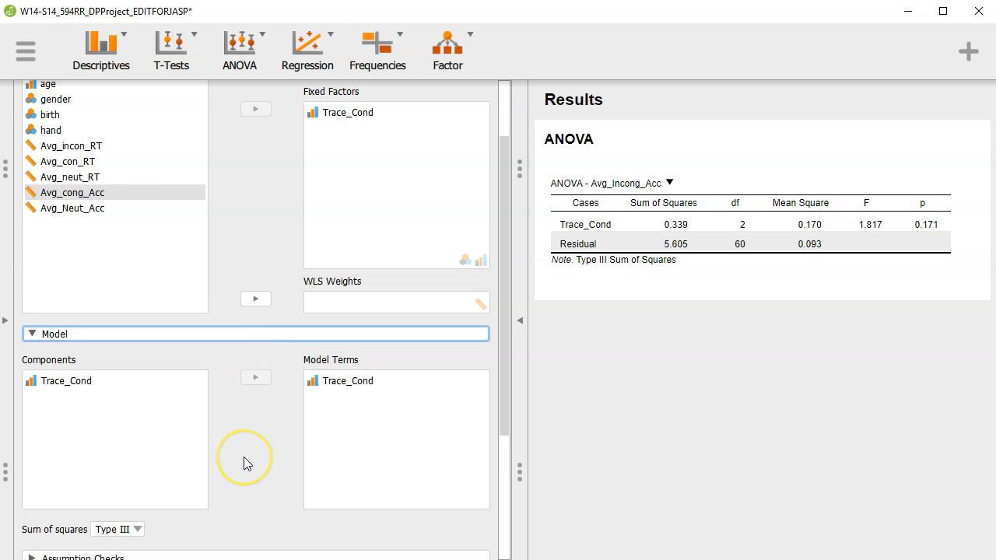
scroll(244, 457, down, 3)
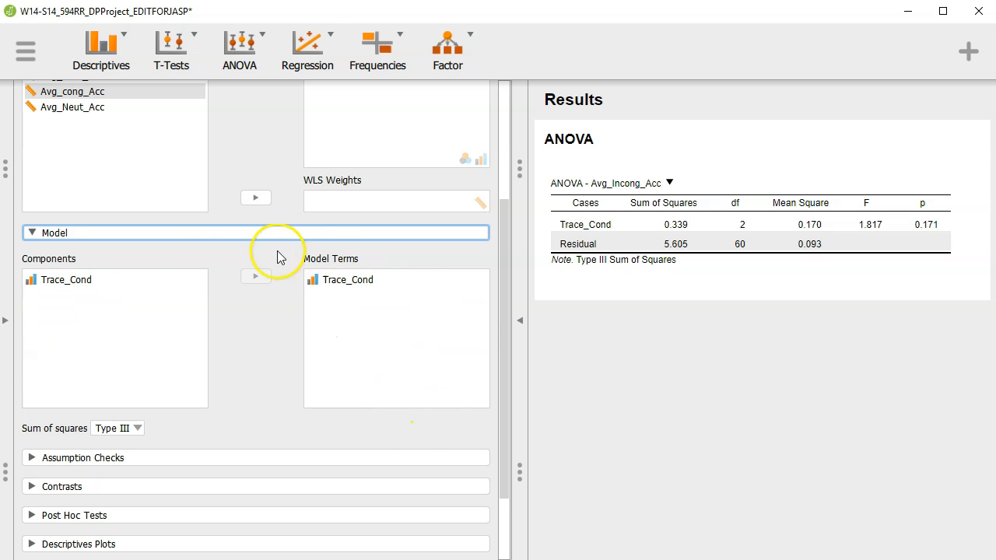
scroll(278, 360, up, 3)
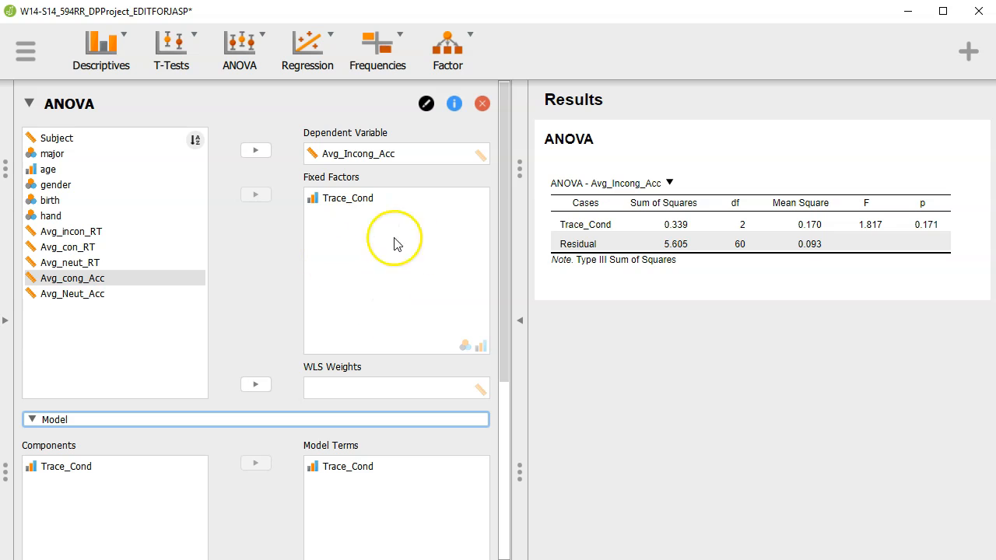
scroll(249, 311, down, 5)
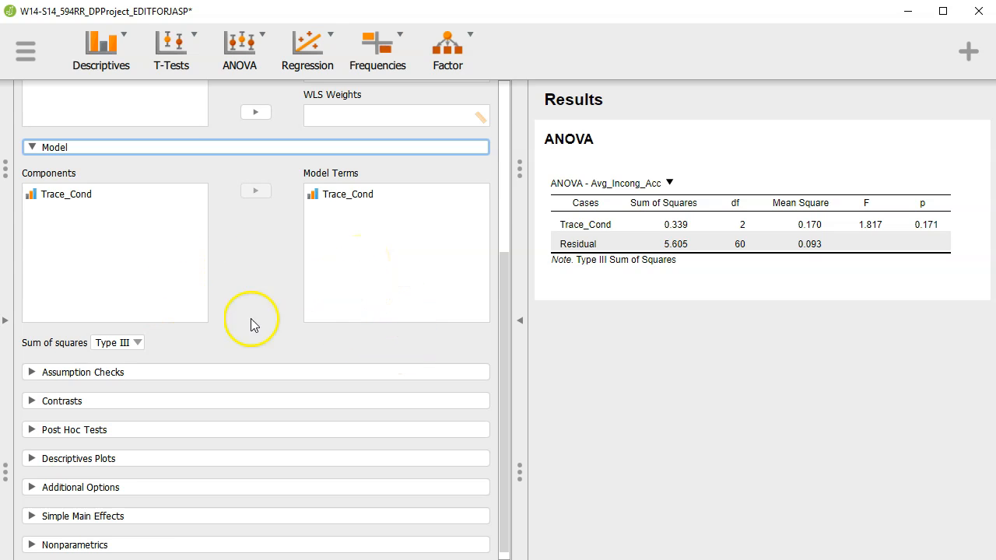
scroll(261, 296, down, 1)
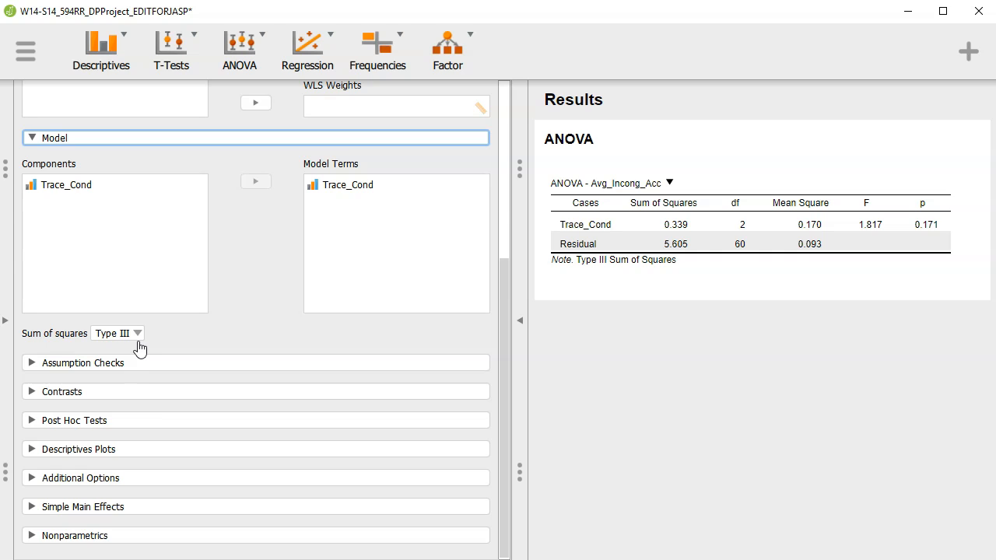
click(138, 340)
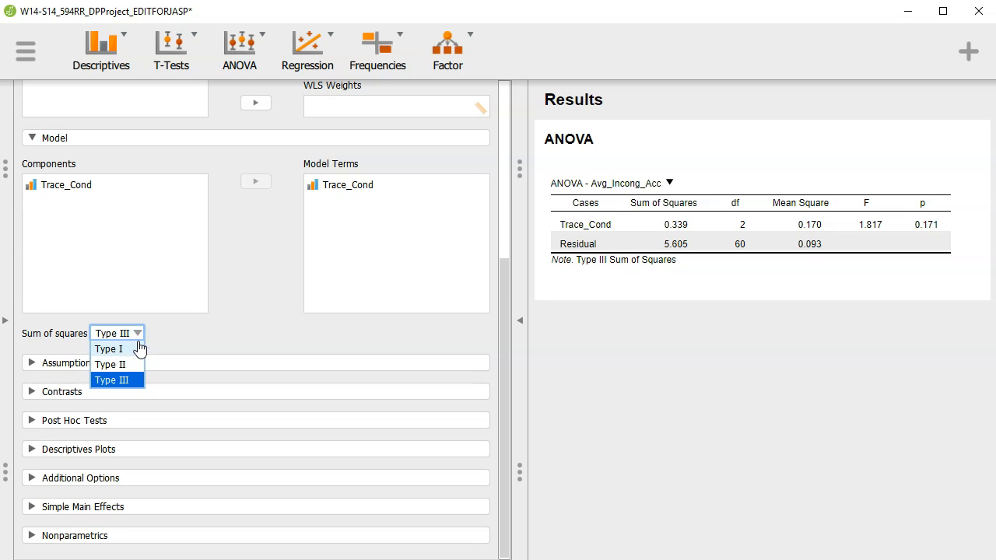
click(164, 334)
click(164, 333)
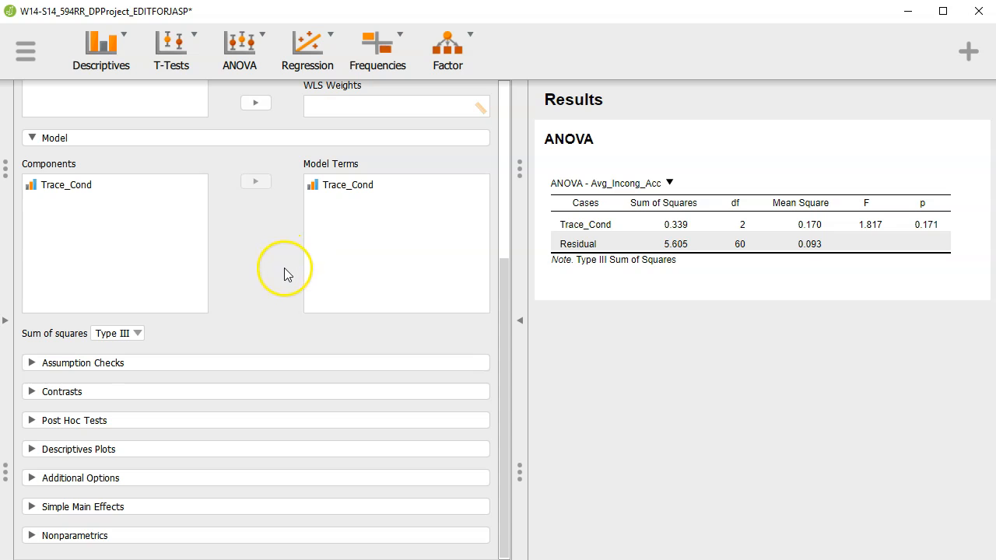
click(210, 138)
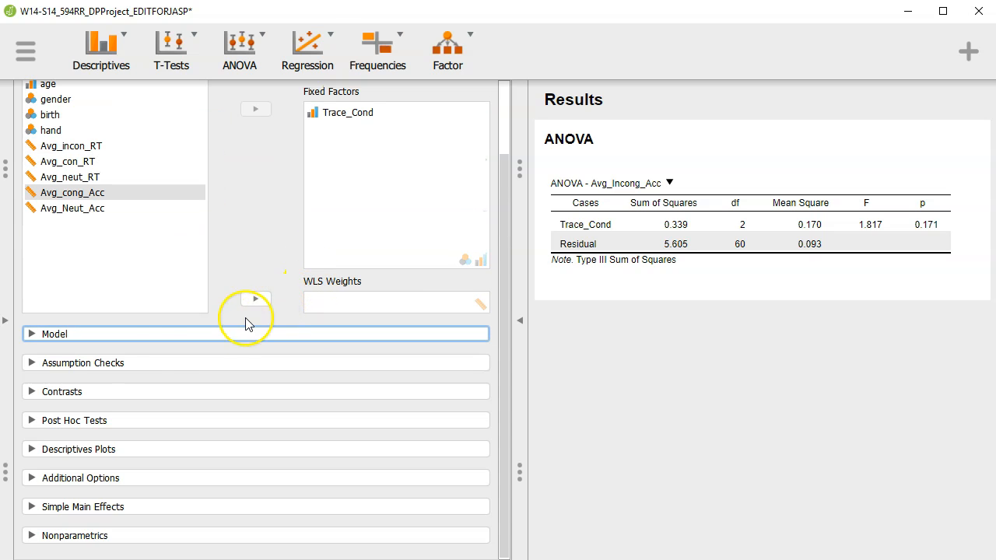
Enable homogeneity tests among the ANOVA assumption checks
click(151, 366)
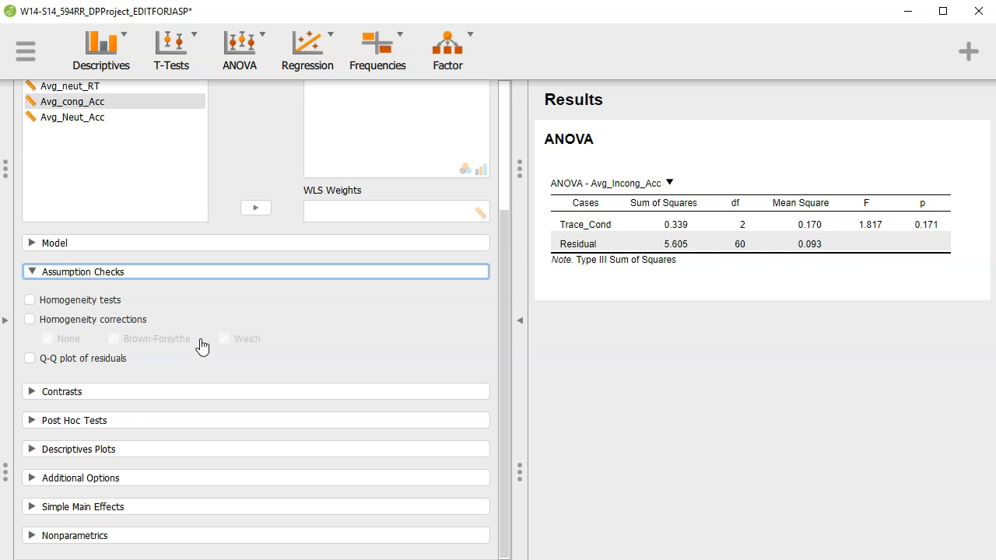
click(219, 312)
click(89, 305)
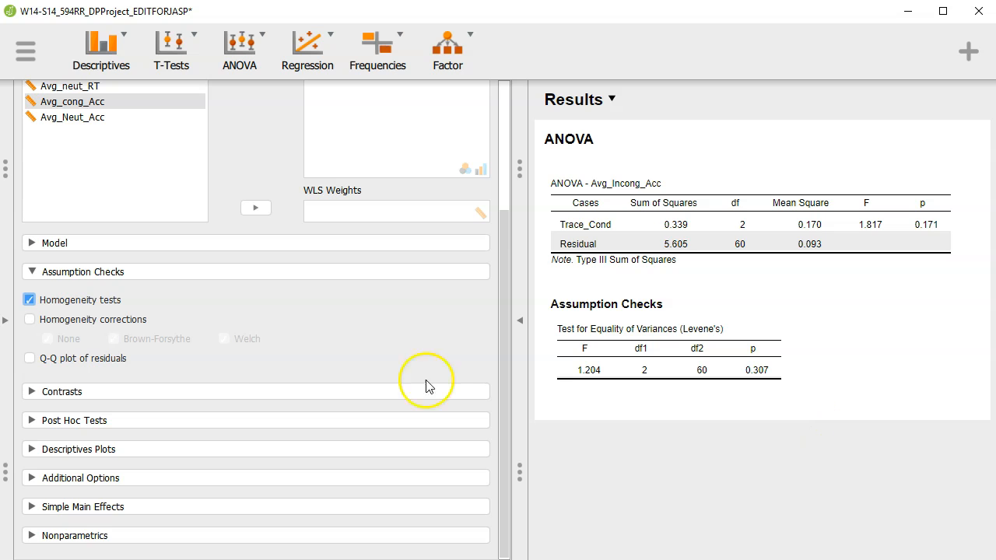
Enable homogeneity corrections with None, Brown-Forsythe and Welch all included, and compare their rows in the ANOVA table
click(128, 319)
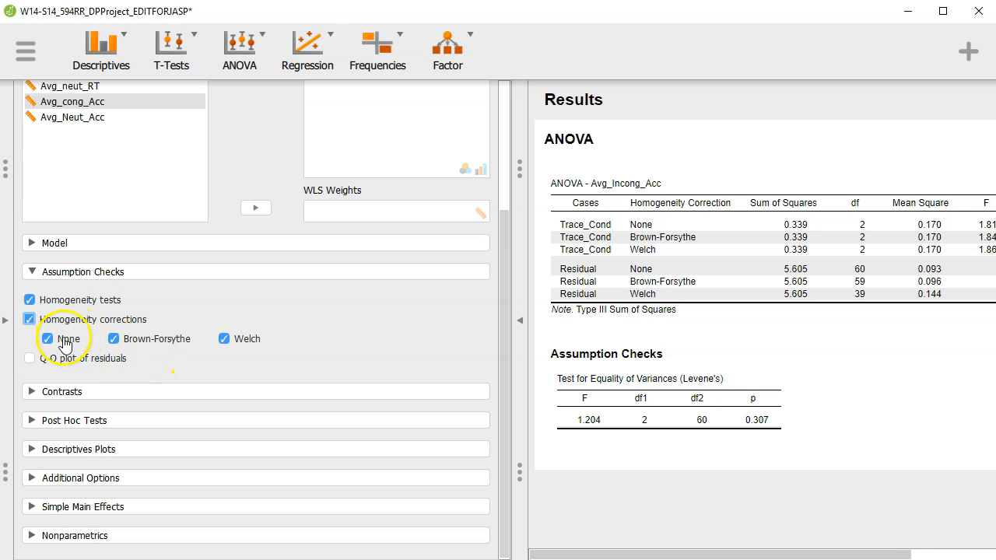
click(115, 338)
click(224, 338)
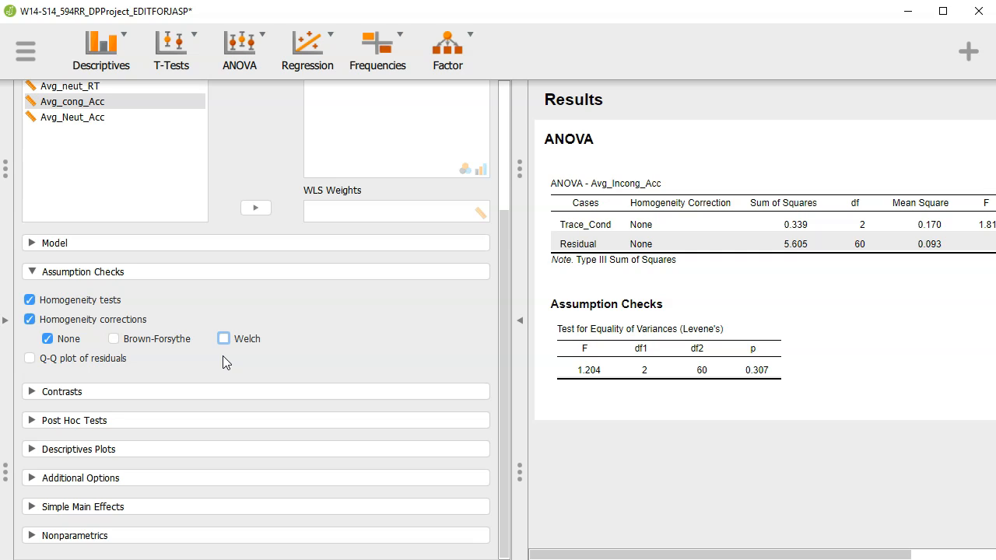
click(142, 350)
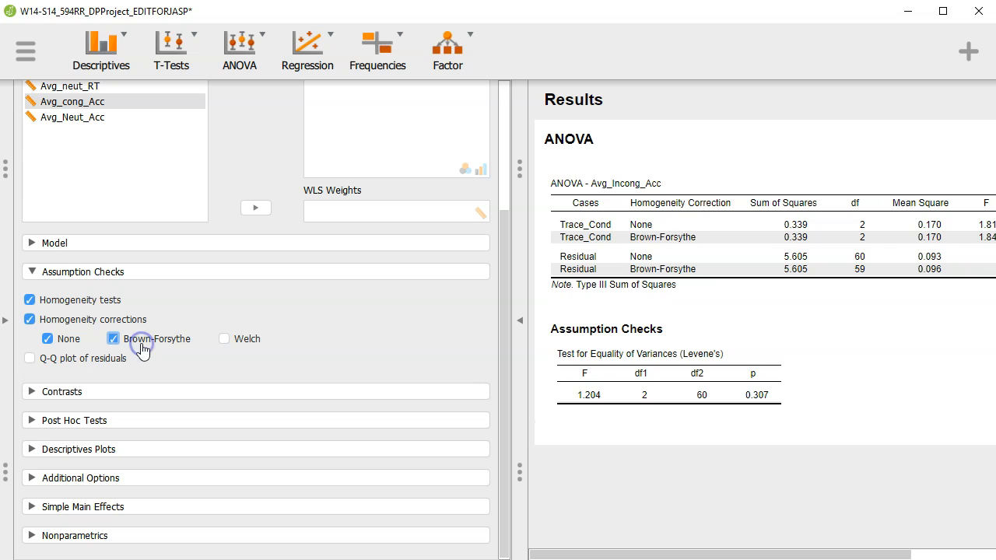
click(246, 340)
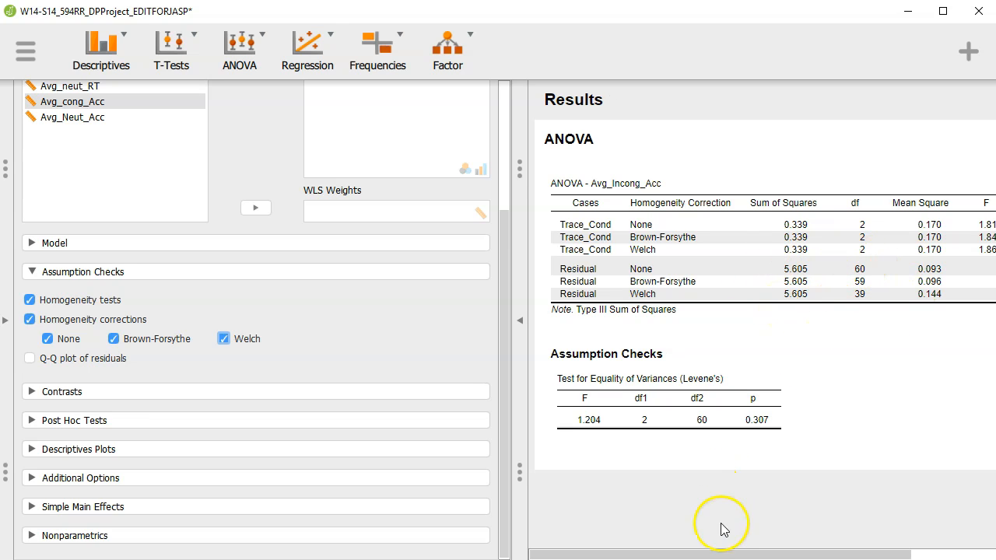
drag(731, 554, 788, 554)
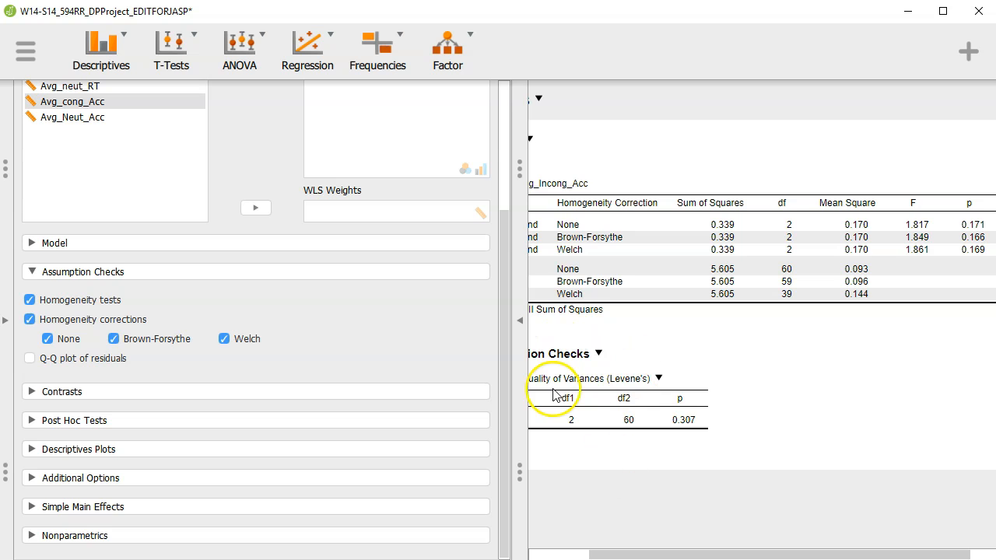
drag(711, 551, 656, 542)
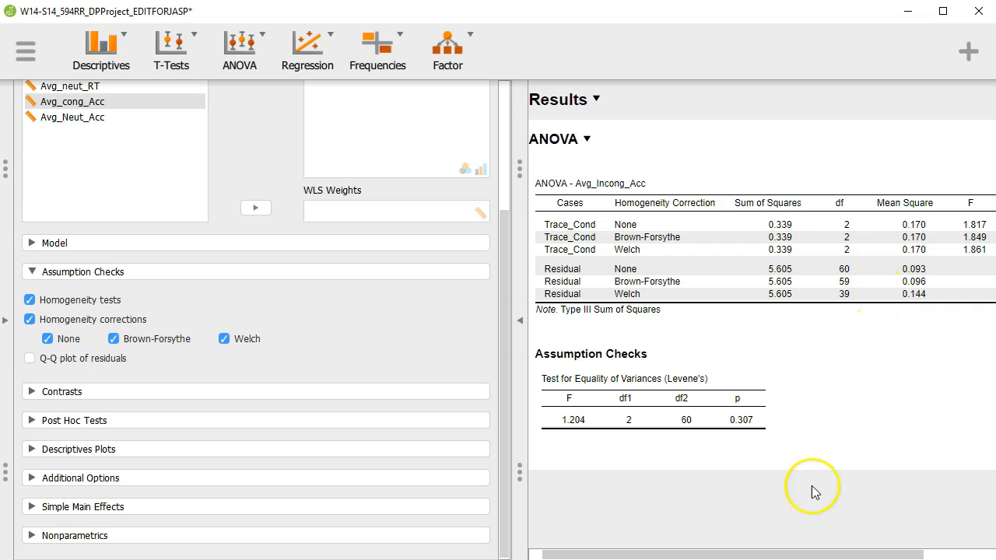
drag(769, 553, 755, 554)
Add a Q-Q plot of residuals, inspect it in the results, and collapse the assumption check settings
click(60, 358)
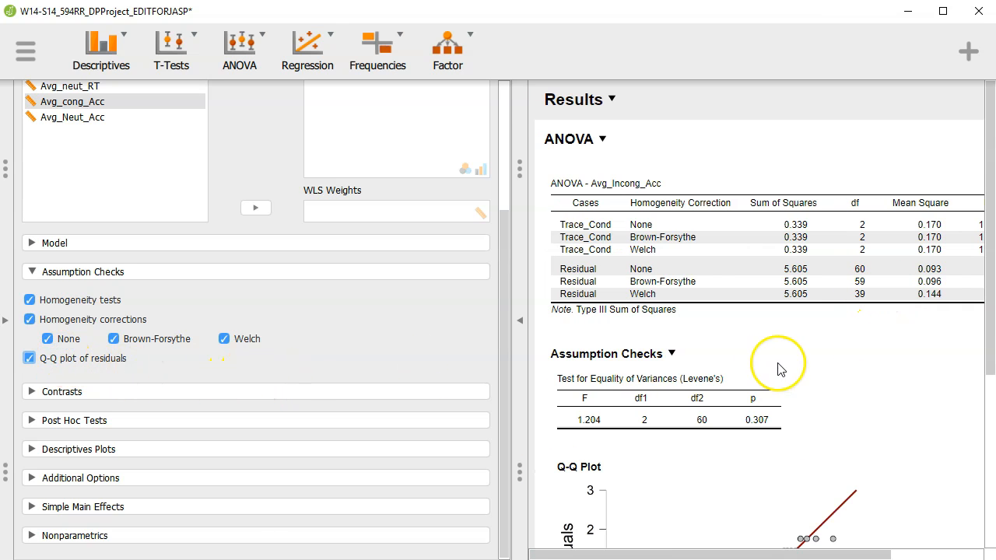
scroll(767, 366, down, 3)
scroll(769, 385, down, 3)
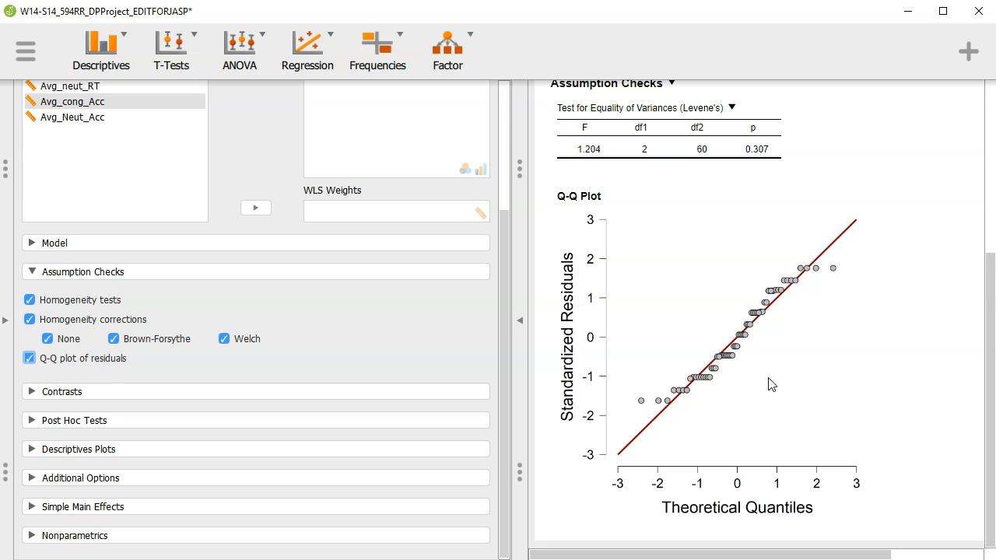
click(758, 391)
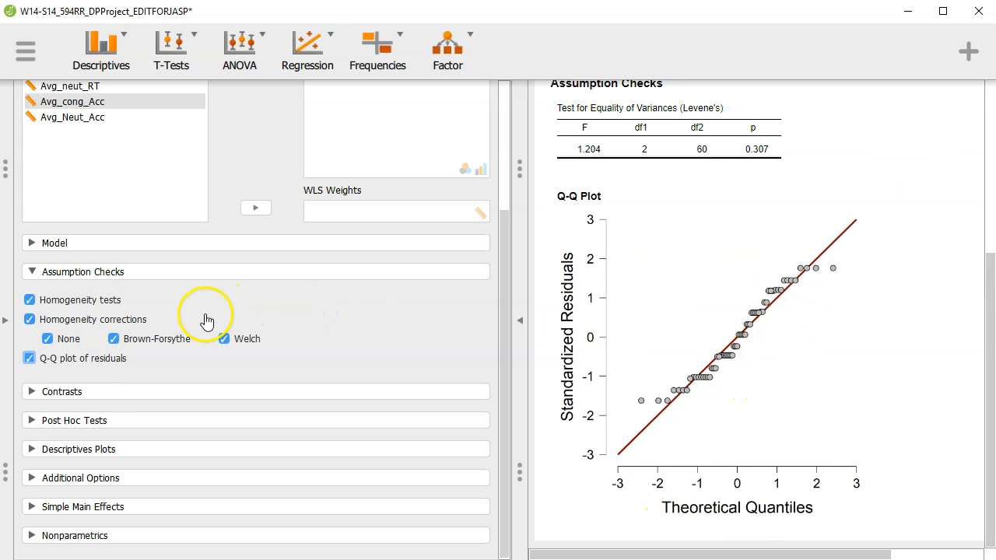
click(175, 279)
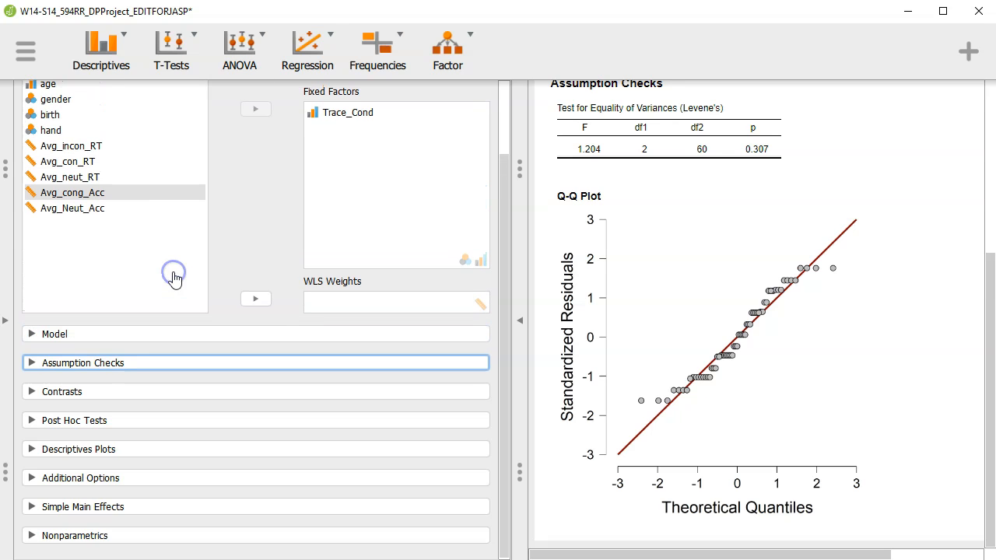
Open the contrast settings for Trace_Cond and review the F and p values across the ANOVA table's homogeneity correction rows
click(189, 391)
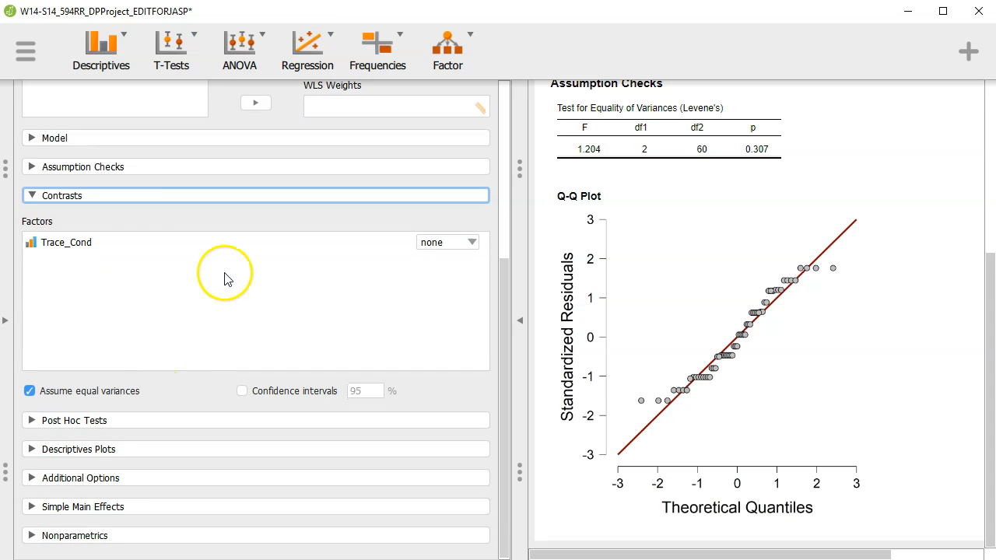
click(451, 248)
click(453, 255)
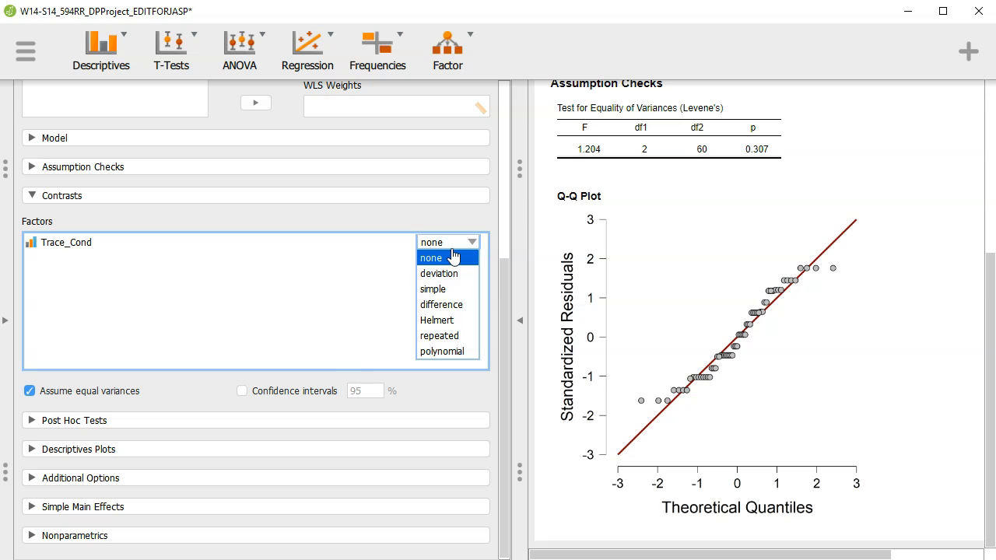
scroll(890, 333, up, 3)
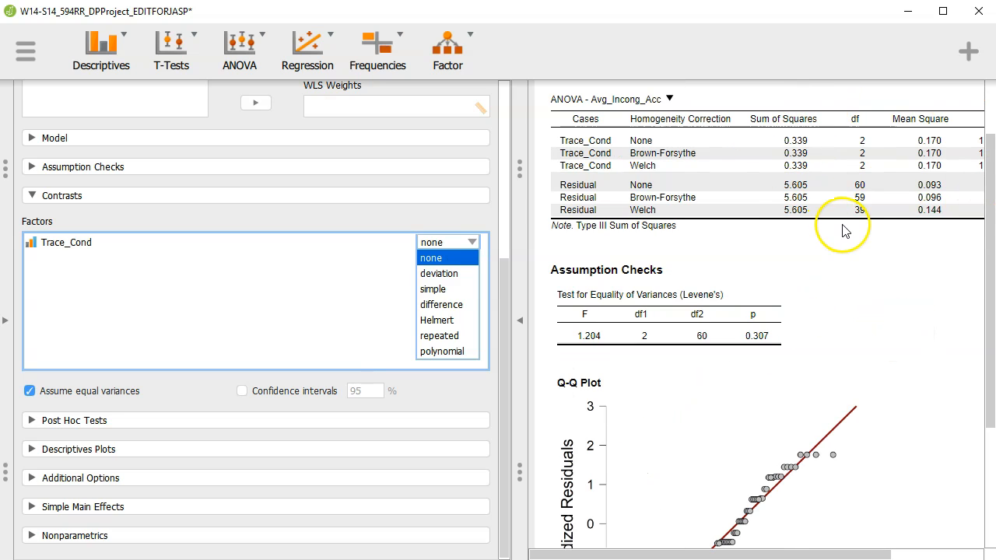
drag(778, 553, 885, 551)
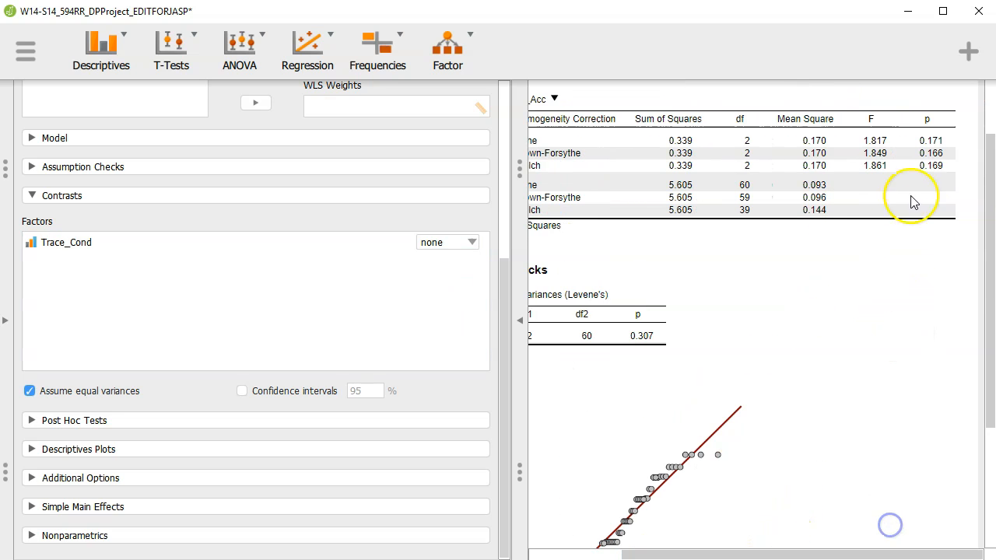
drag(868, 558, 738, 558)
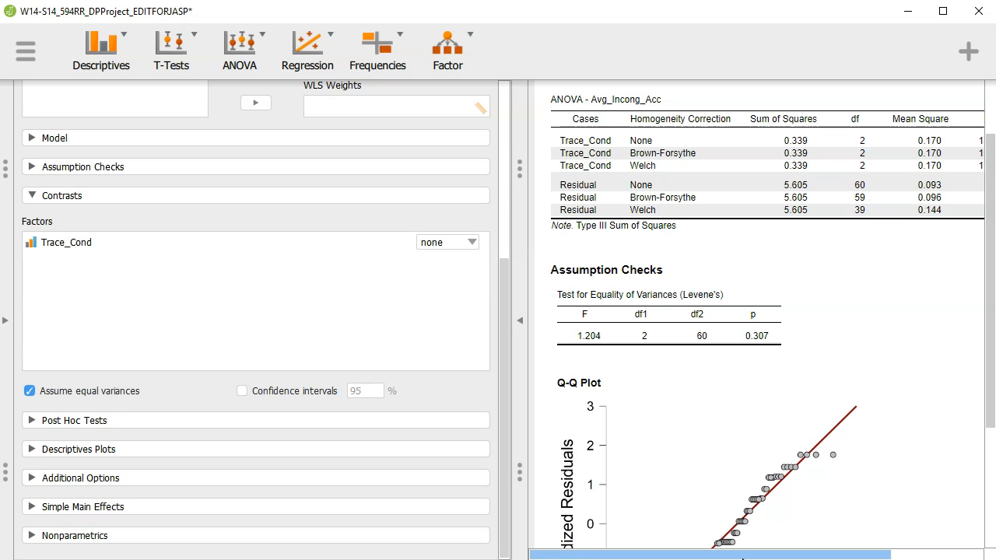
click(797, 557)
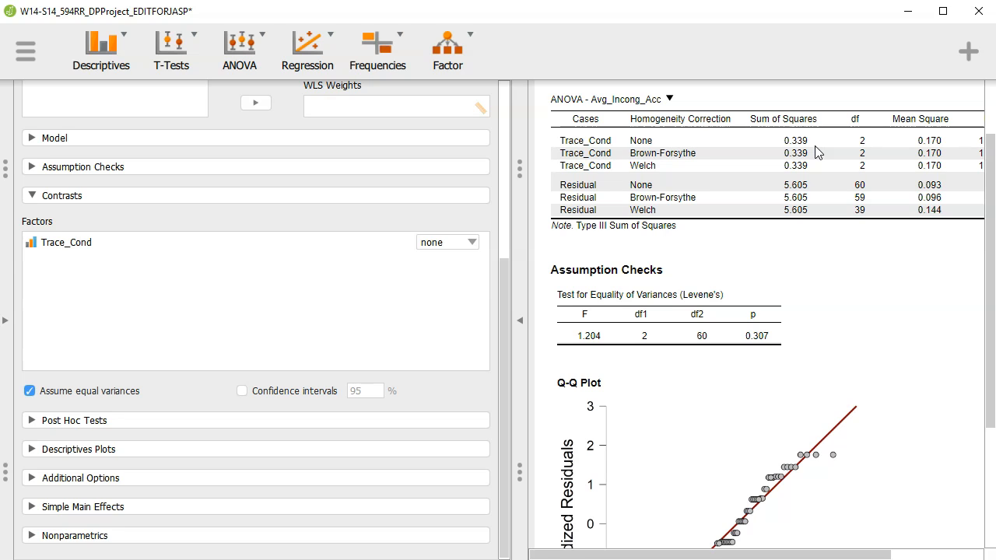
Review the contrast types available for Trace_Cond: deviation, simple, difference, Helmert, repeated and polynomial
click(465, 243)
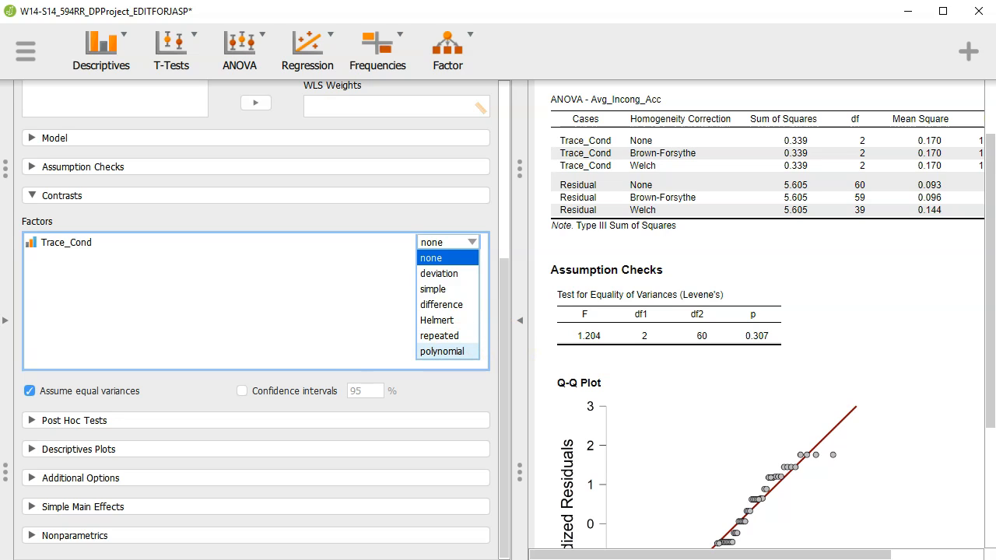
click(463, 354)
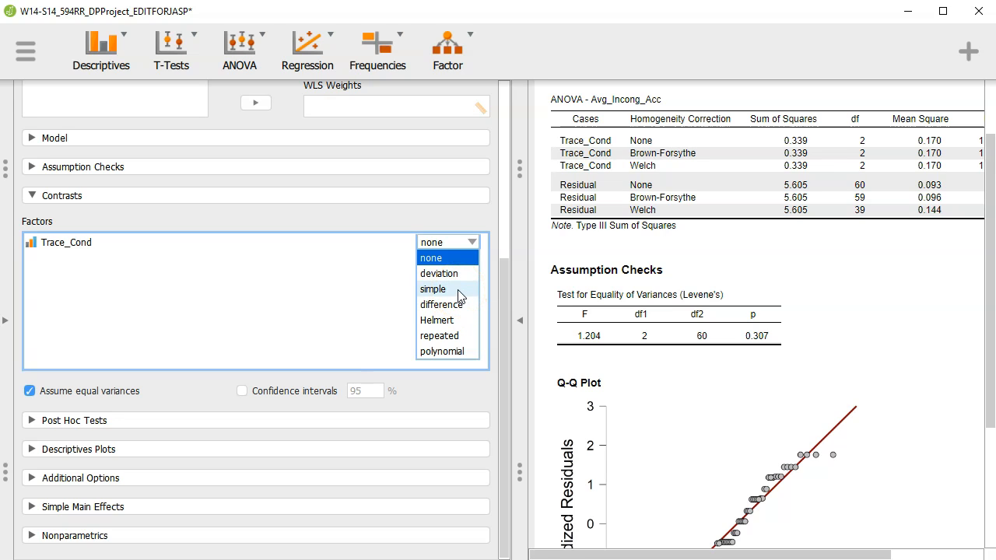
click(459, 294)
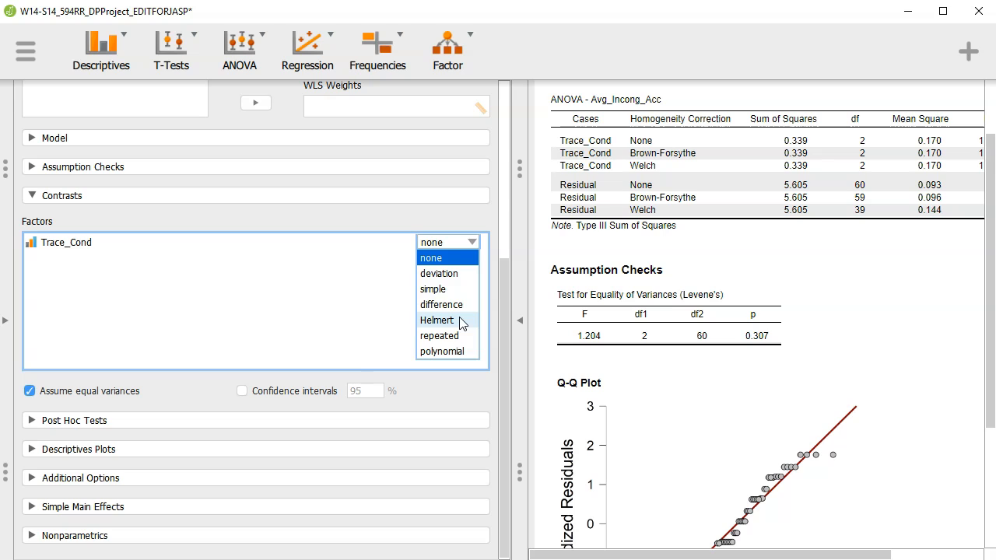
click(465, 309)
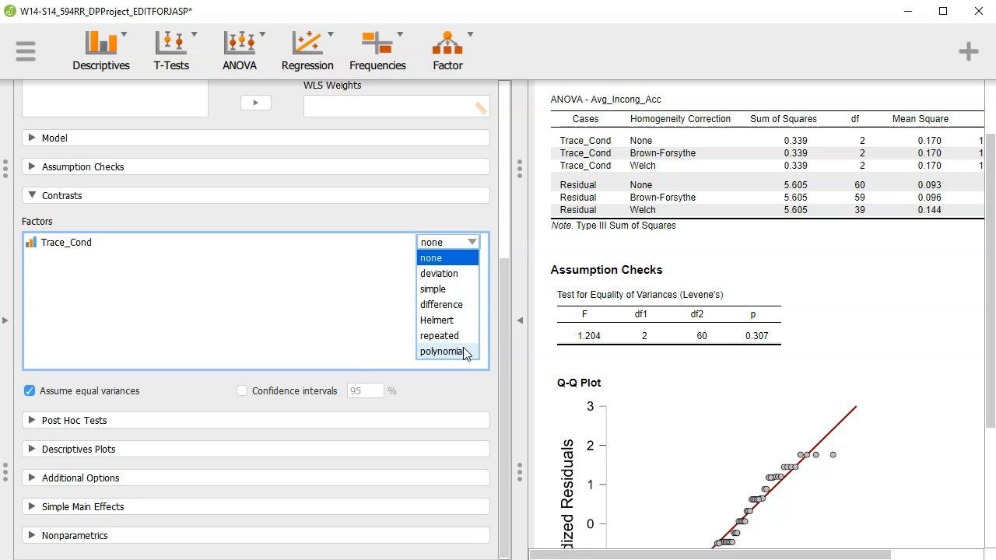
click(464, 340)
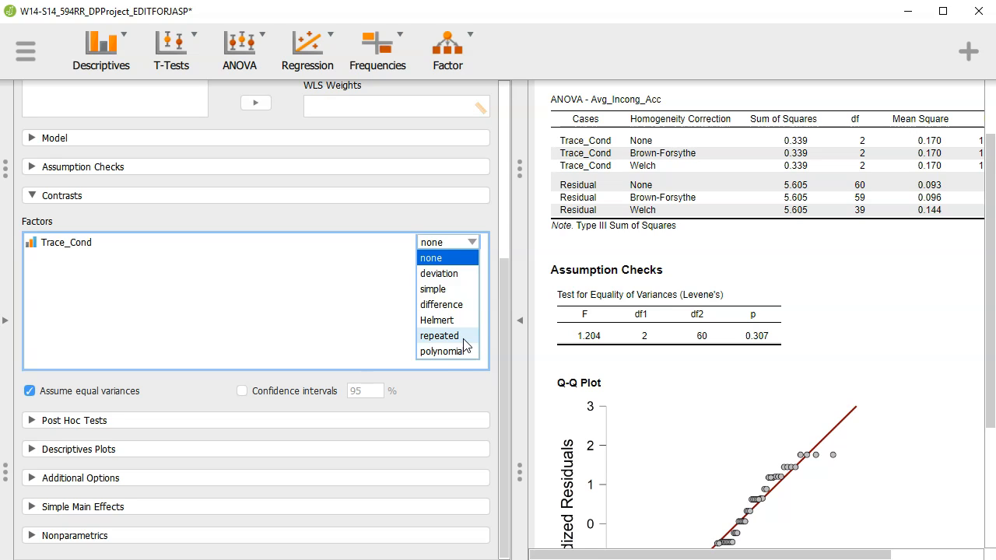
click(466, 355)
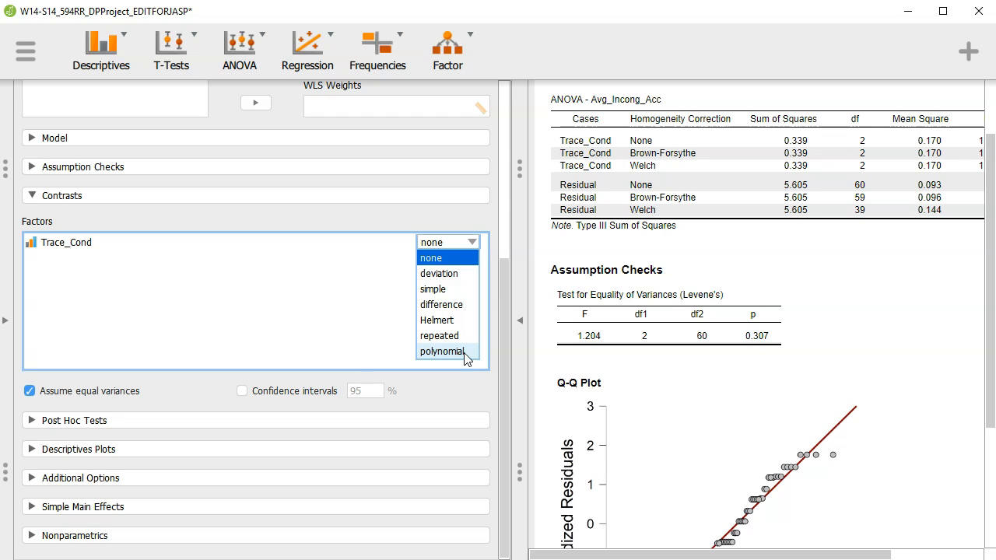
click(468, 389)
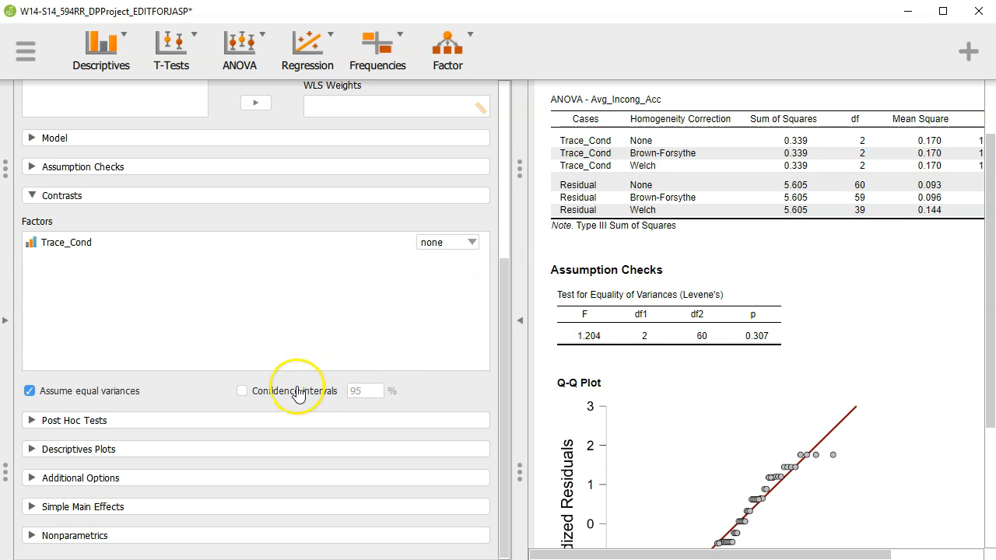
Apply a simple contrast to Trace_Cond with 95% confidence intervals and inspect the resulting contrast table
click(463, 241)
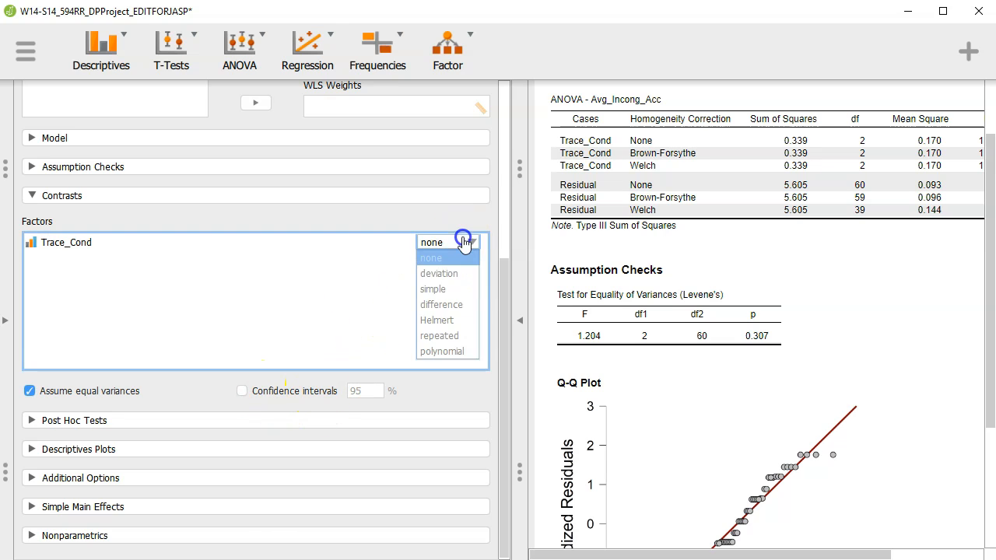
click(440, 288)
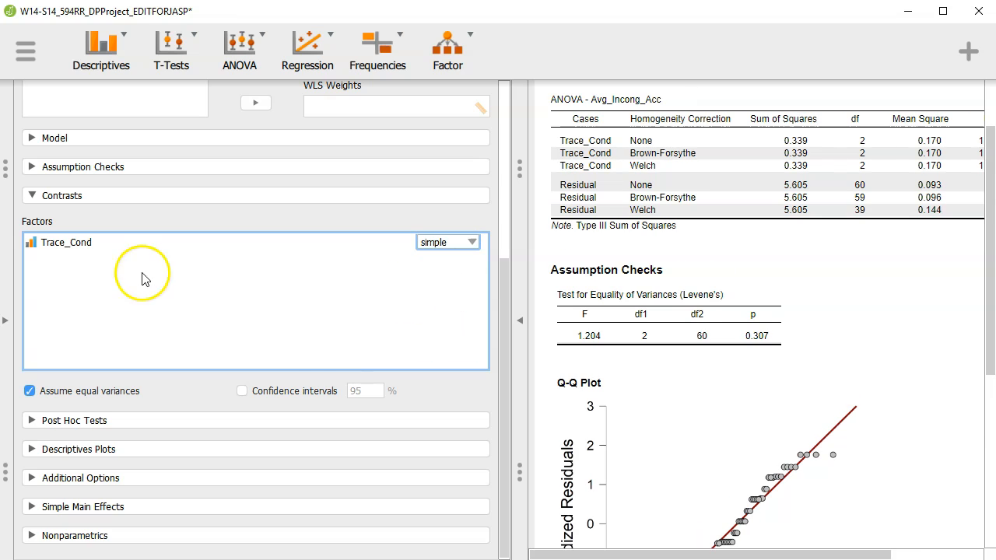
click(263, 402)
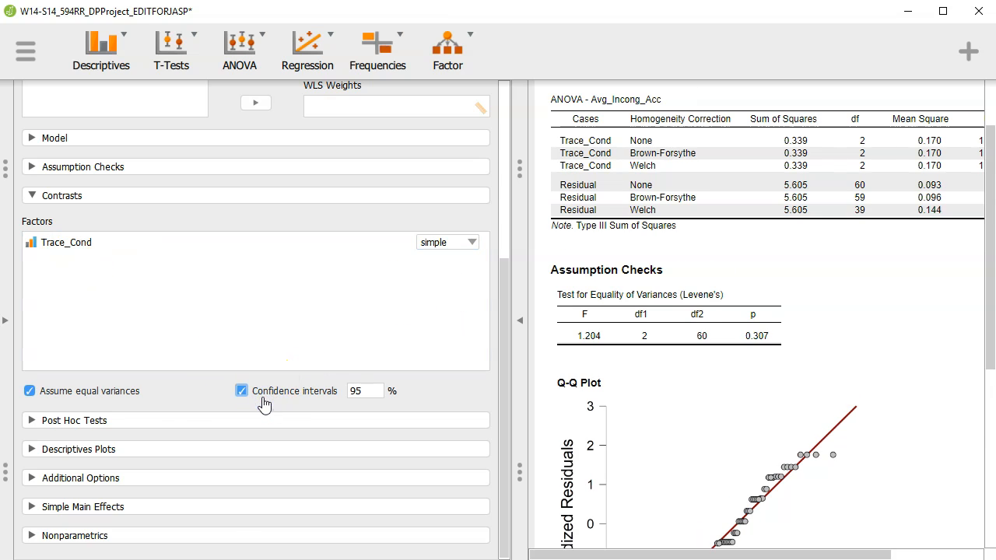
scroll(847, 350, down, 3)
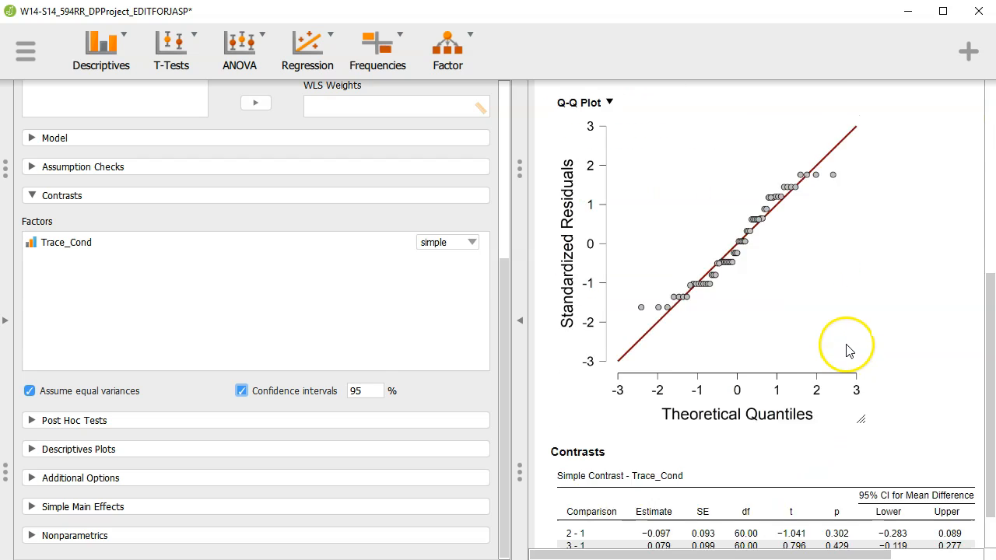
scroll(848, 351, down, 1)
drag(773, 554, 789, 556)
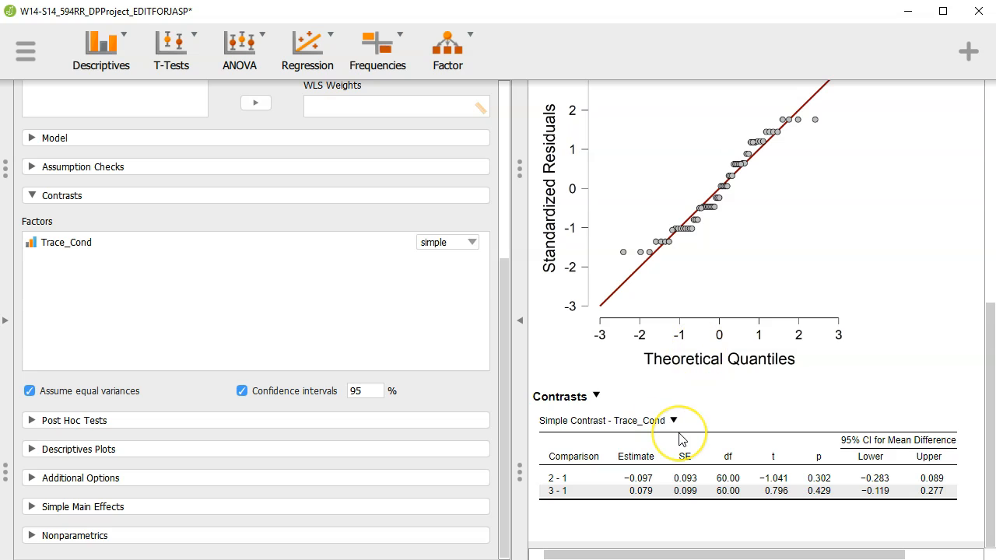
Change the Trace_Cond contrast to deviation and collapse the contrast settings
click(468, 245)
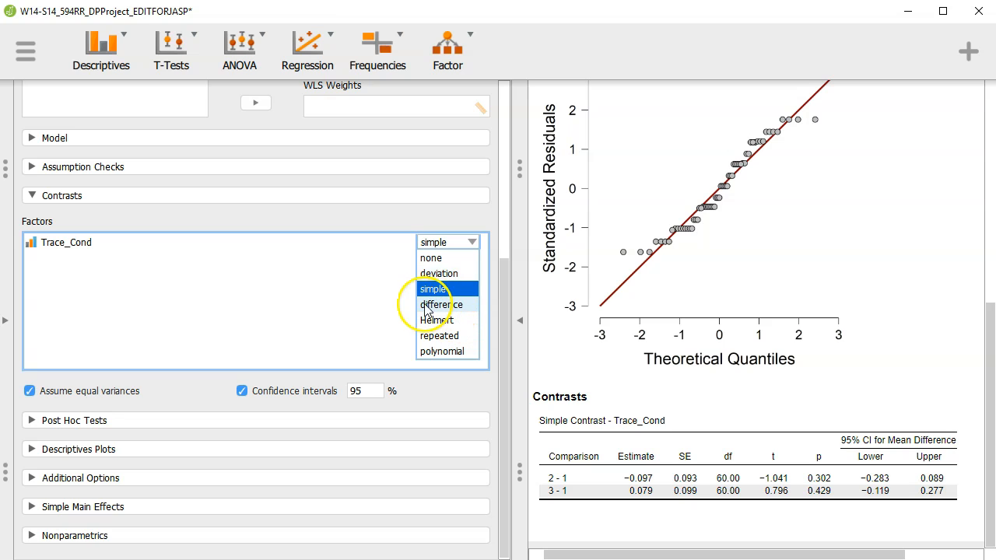
click(442, 274)
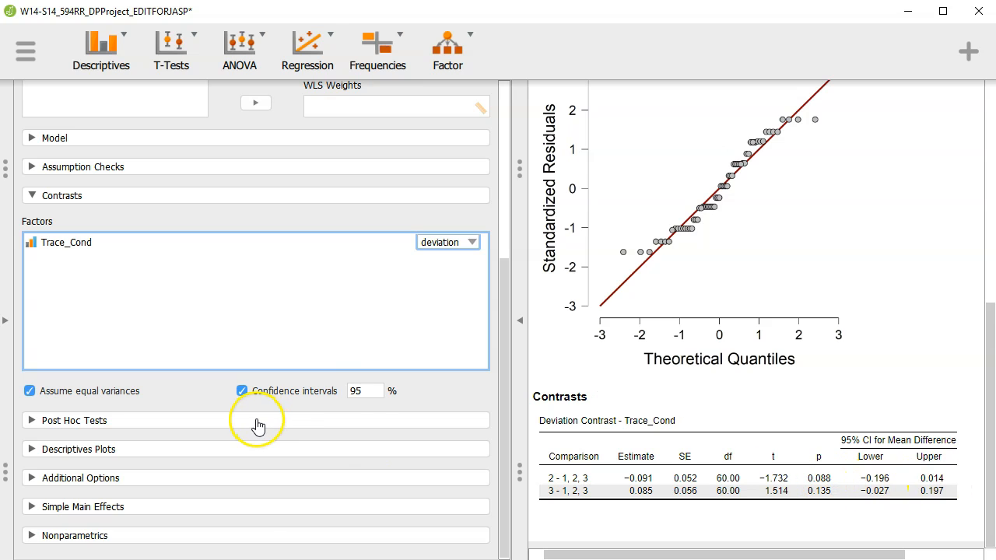
click(139, 200)
Open the post hoc test settings and check the significance of Trace_Cond in the ANOVA table
click(208, 421)
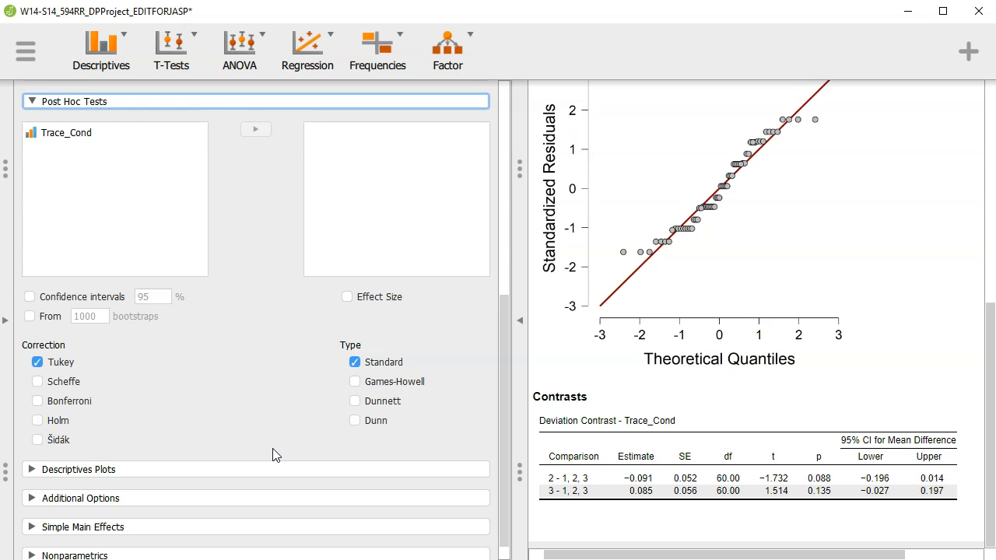
scroll(838, 428, up, 5)
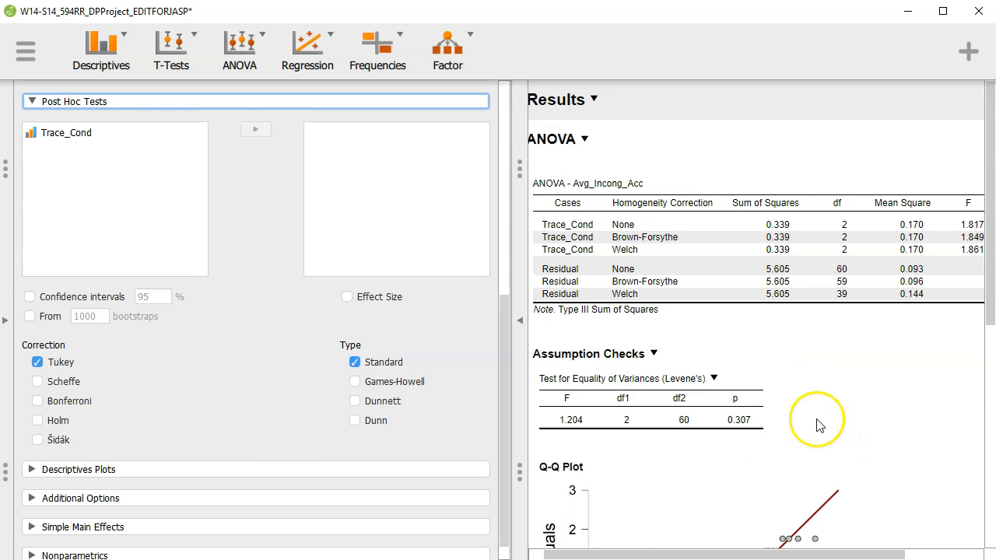
drag(662, 554, 741, 554)
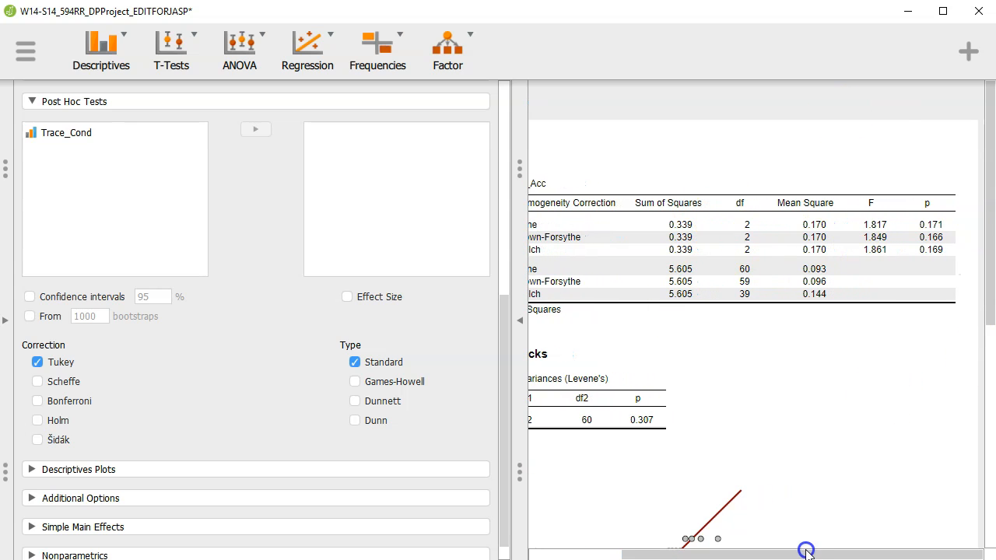
drag(804, 552, 708, 552)
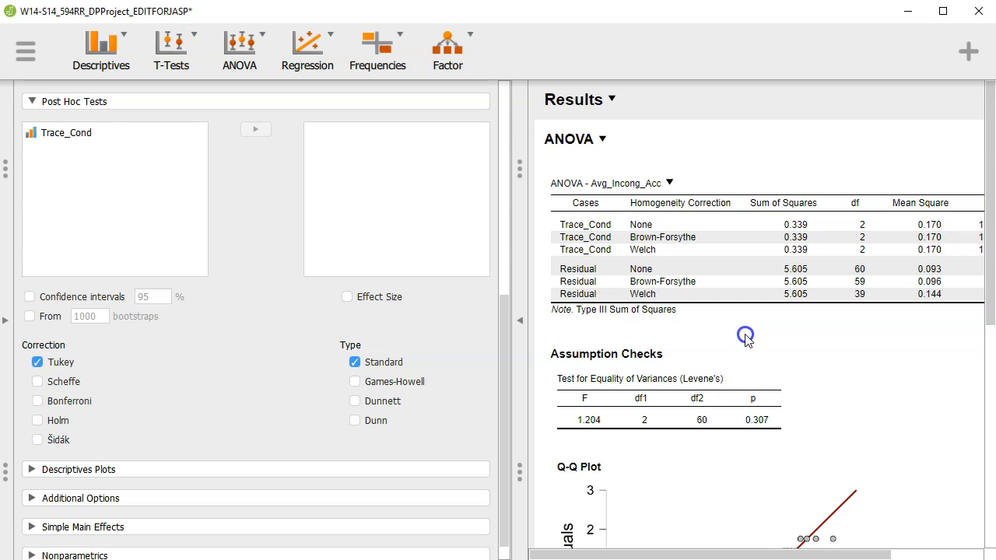
click(434, 480)
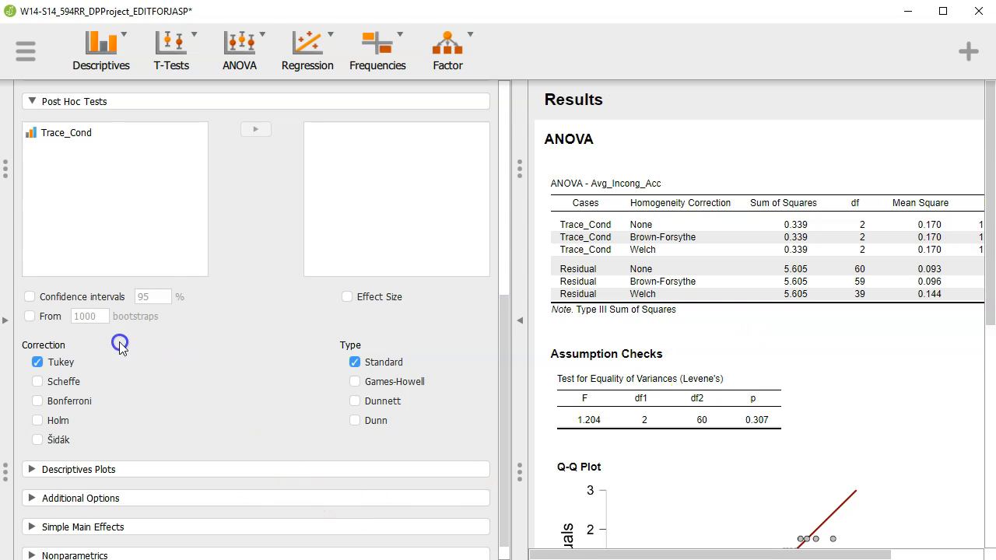
click(154, 386)
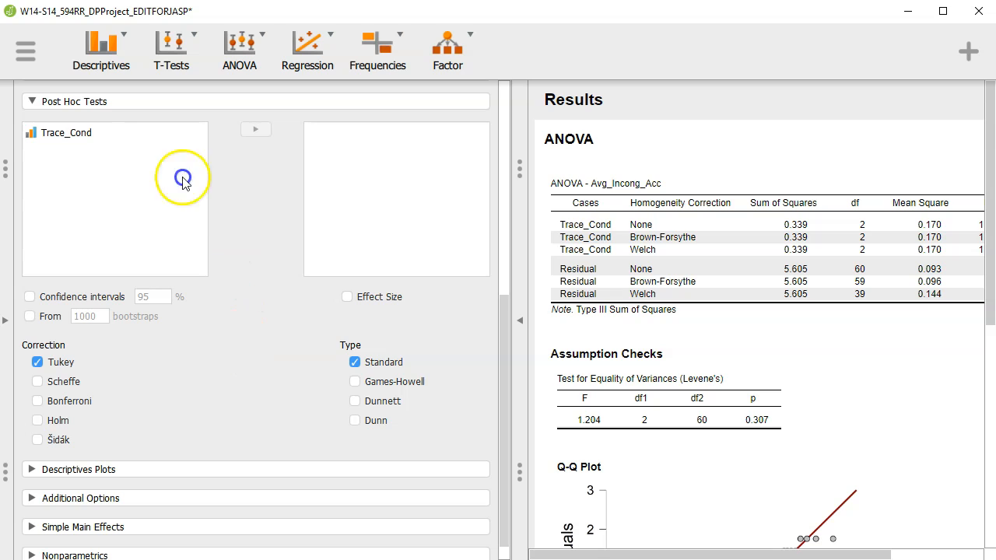
Add Trace_Cond to the post hoc tests and examine the Tukey-corrected comparisons in the results
click(132, 136)
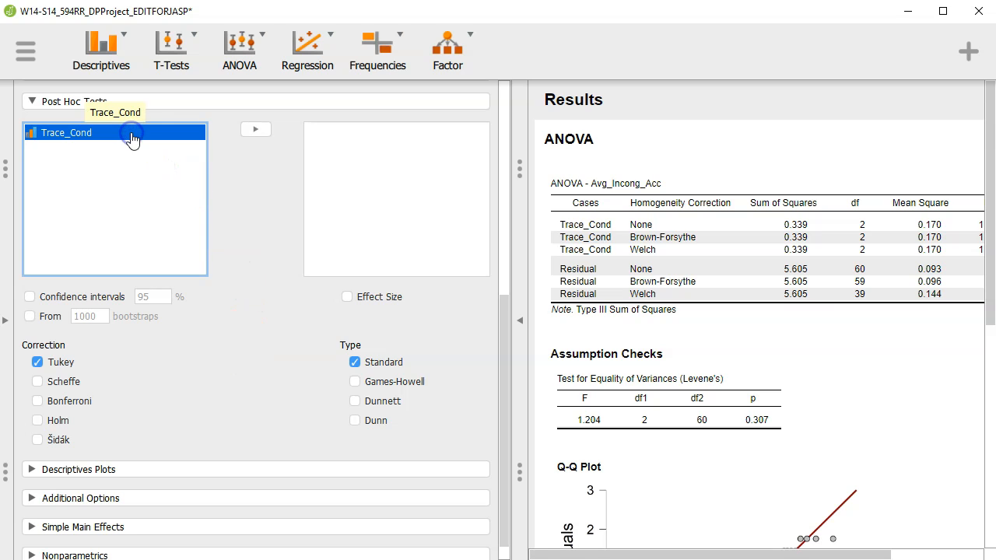
click(250, 132)
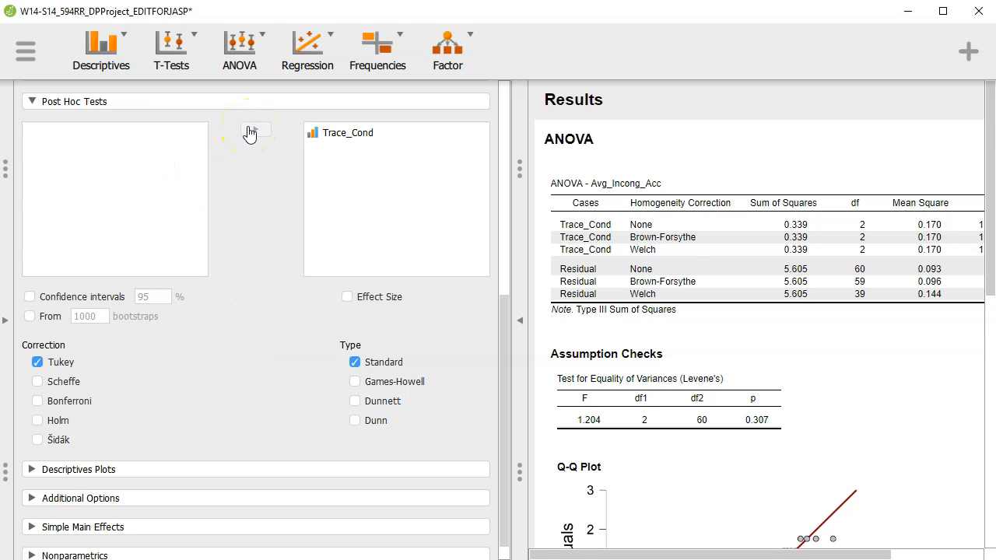
scroll(829, 246, down, 8)
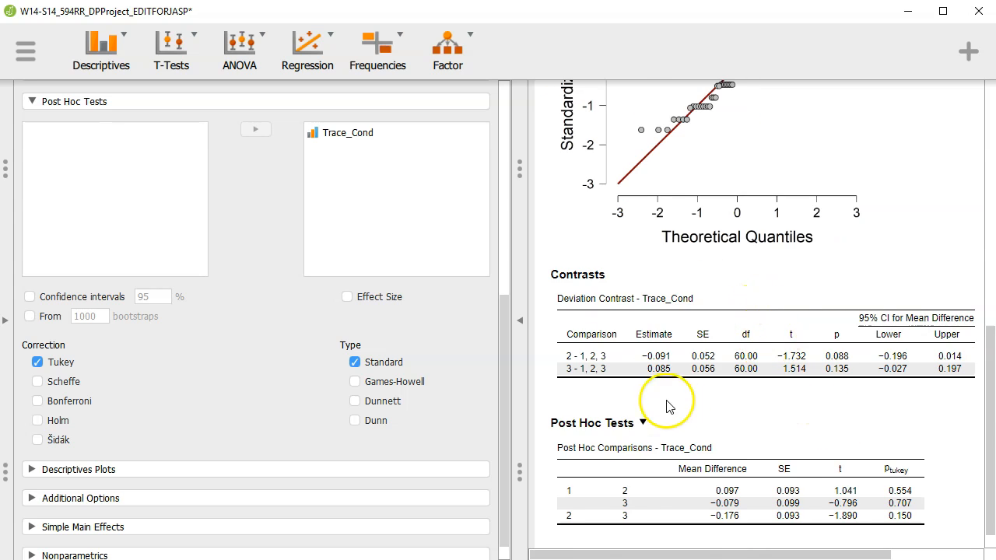
scroll(667, 404, right, 3)
scroll(635, 545, left, 3)
drag(658, 554, 555, 554)
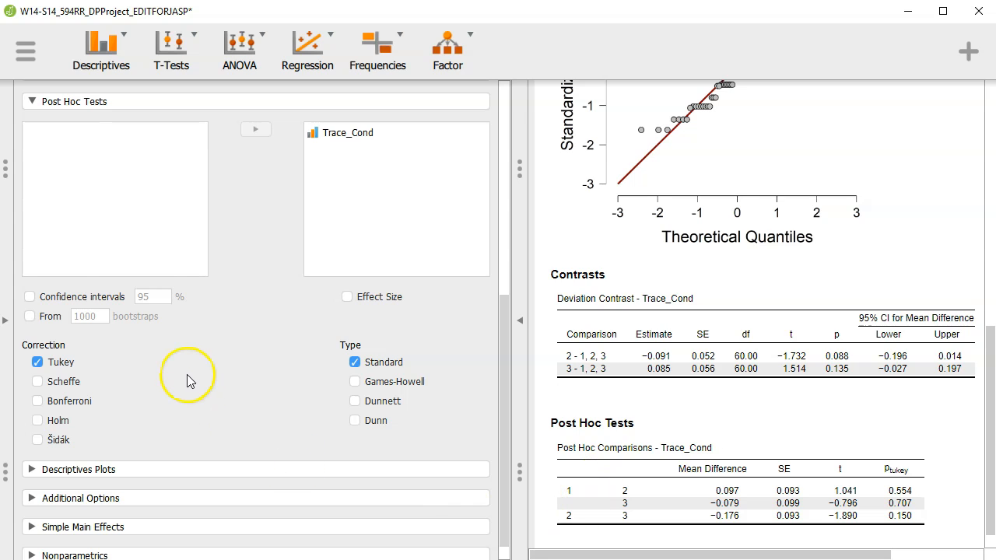
Add 95% confidence intervals and 1000 bootstraps to the post hoc tests, and inspect both comparison tables
click(30, 297)
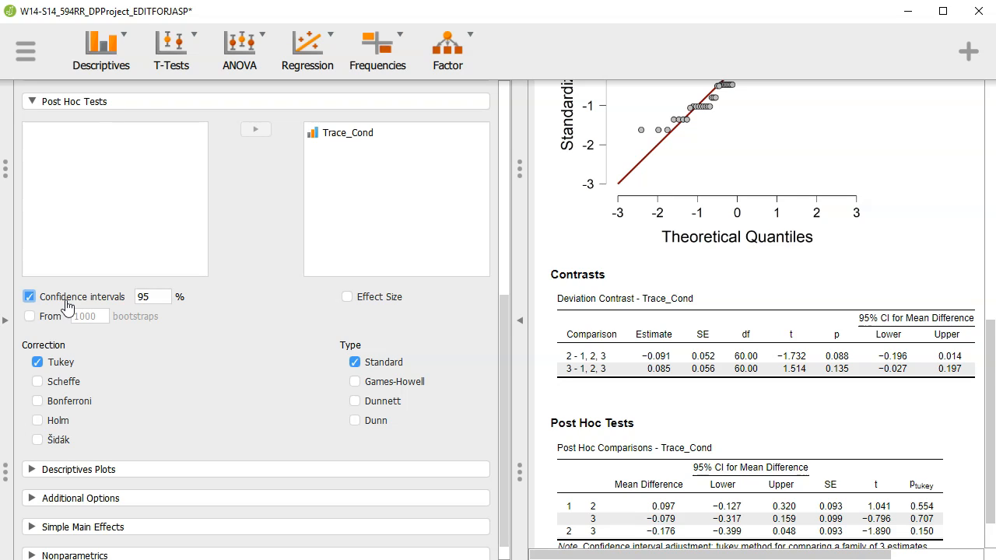
click(47, 317)
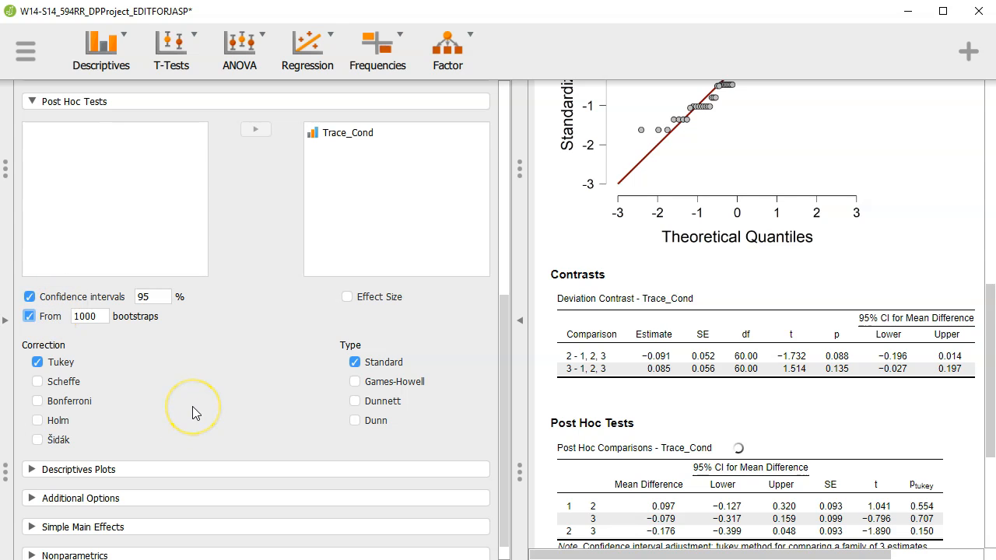
scroll(711, 418, down, 3)
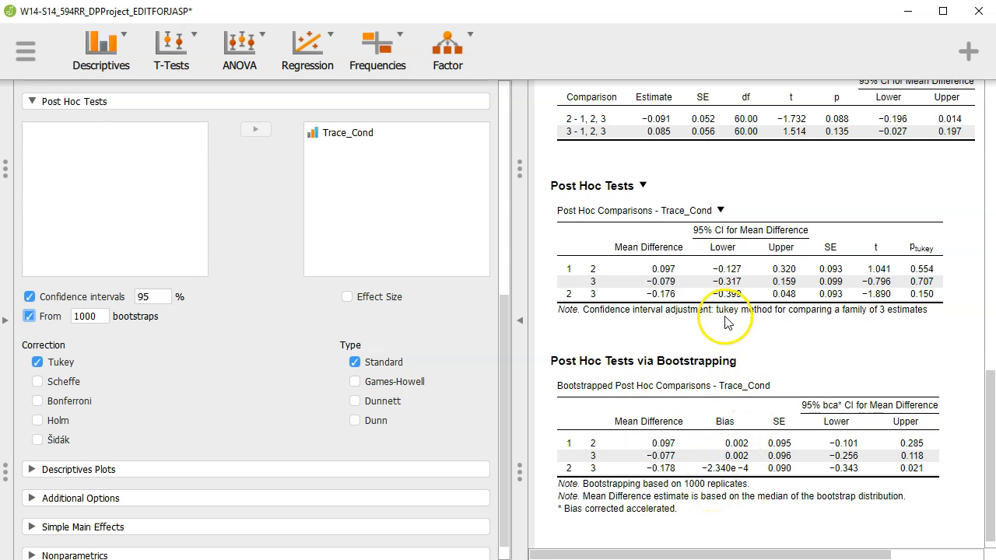
scroll(729, 324, up, 1)
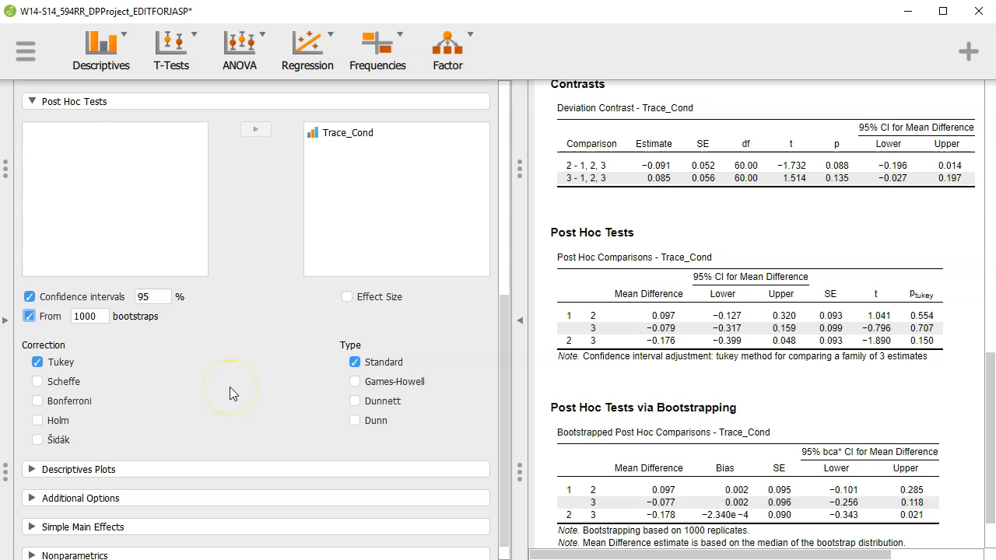
Include the Scheffe correction alongside Tukey in the post hoc comparisons
click(57, 381)
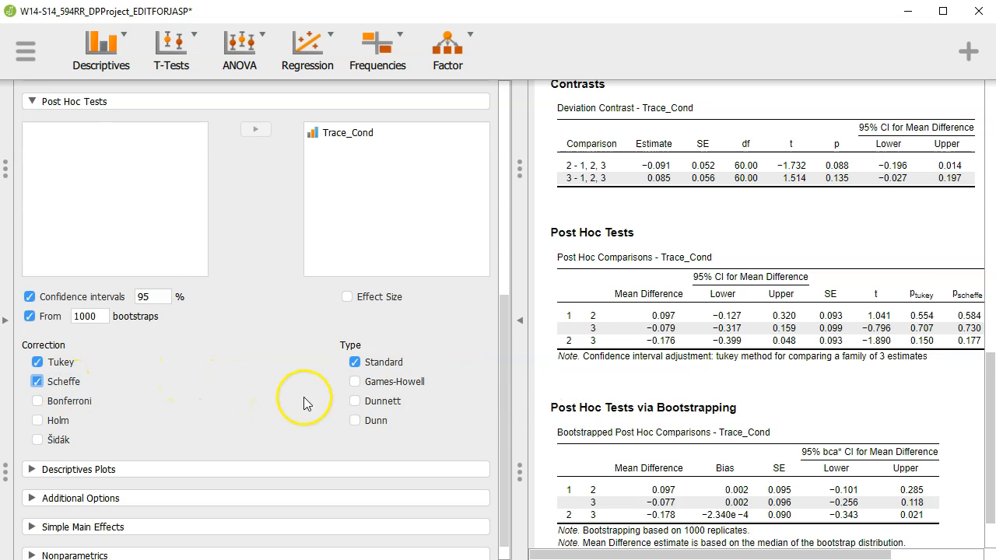
Add the Bonferroni correction to the post hoc comparisons and view its p-value column
click(85, 401)
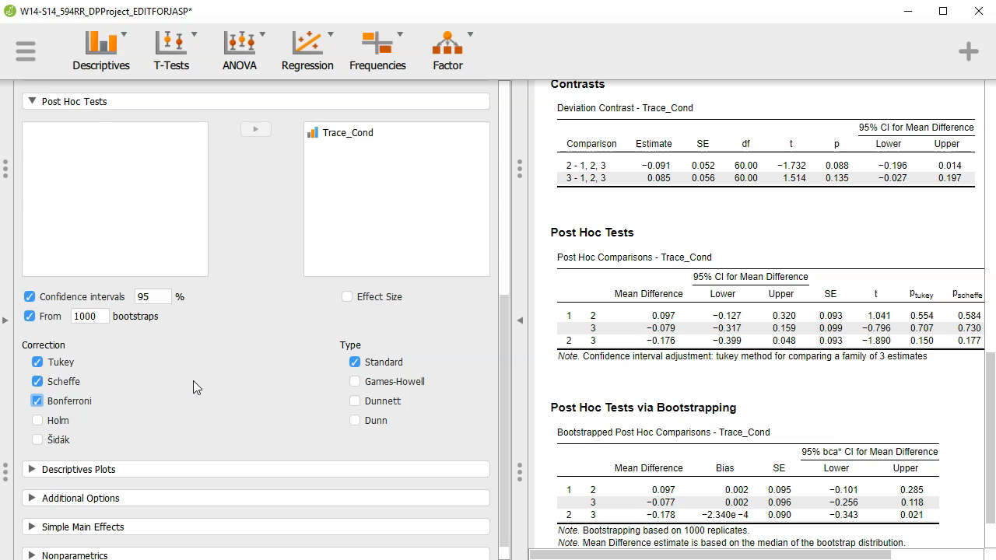
drag(725, 554, 807, 551)
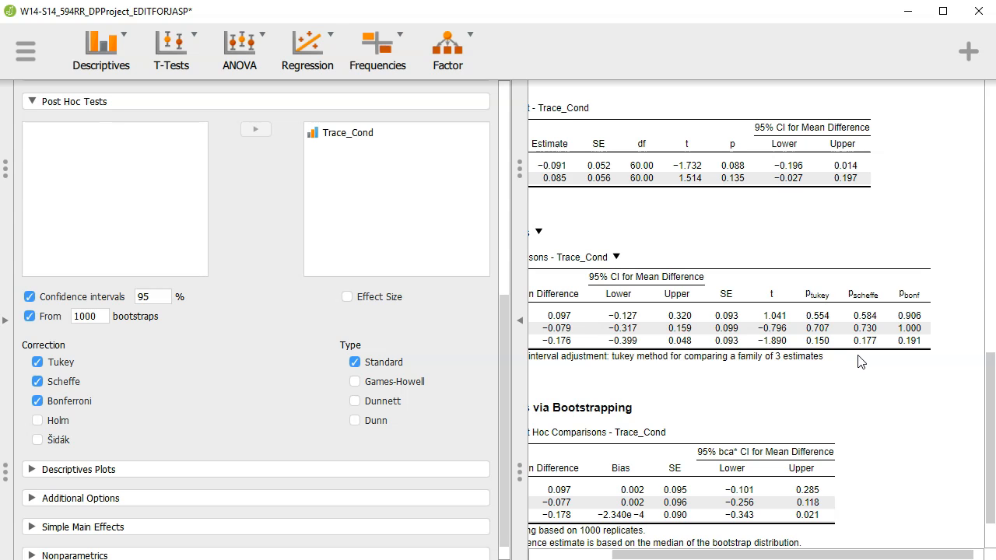
Compare the Tukey, Scheffe and Bonferroni p-values and bootstrapped intervals with the Trace_Cond p-values in the ANOVA table
scroll(859, 361, up, 10)
click(975, 189)
scroll(929, 267, down, 10)
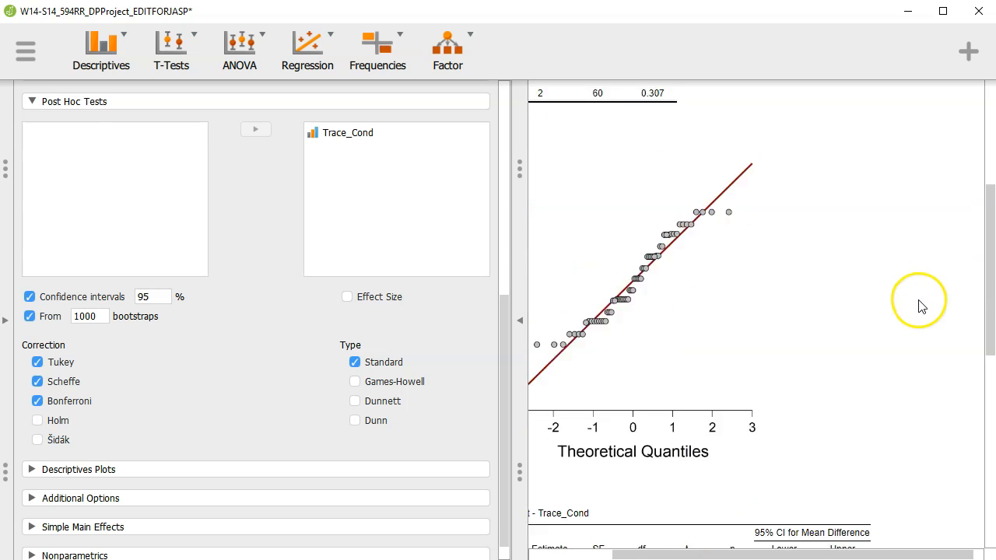
scroll(921, 306, down, 3)
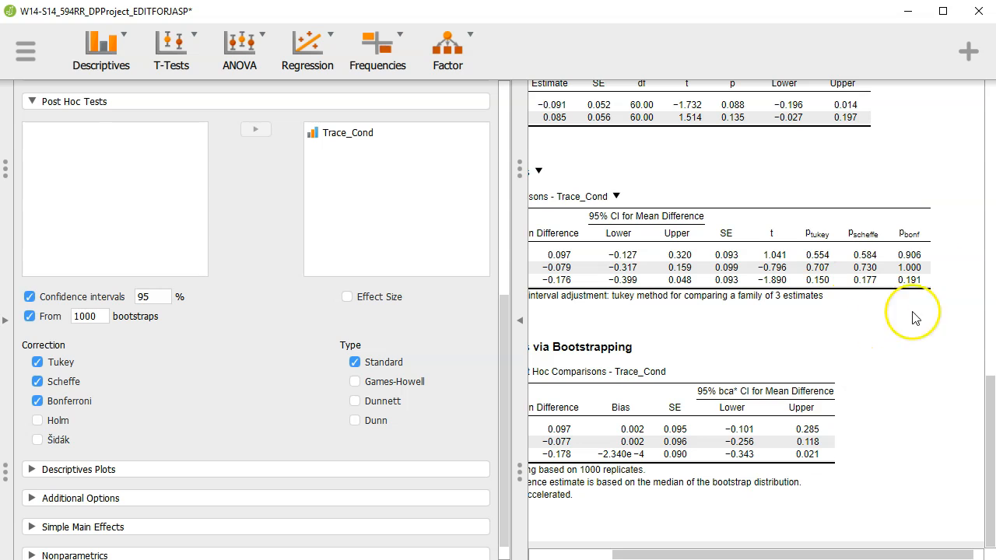
drag(873, 554, 751, 552)
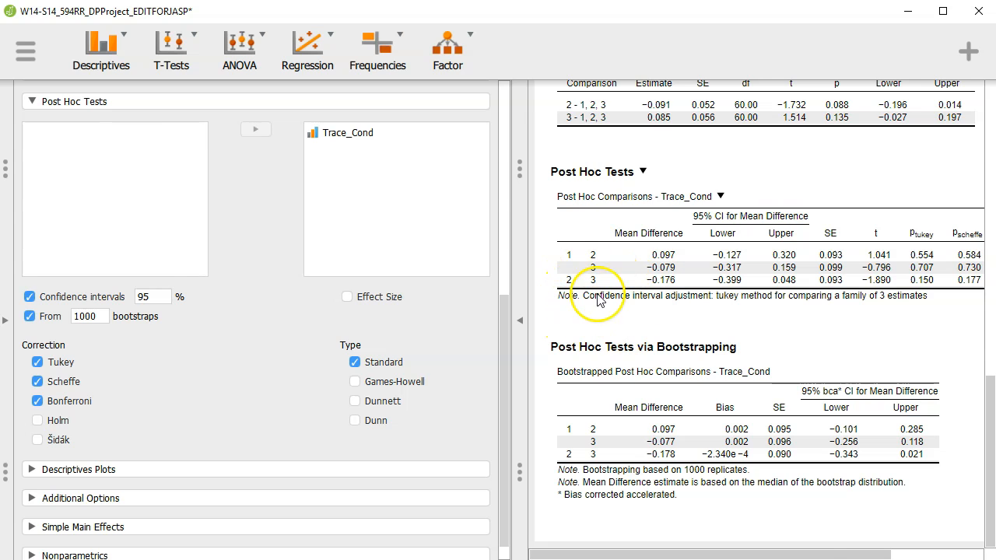
drag(806, 548, 976, 544)
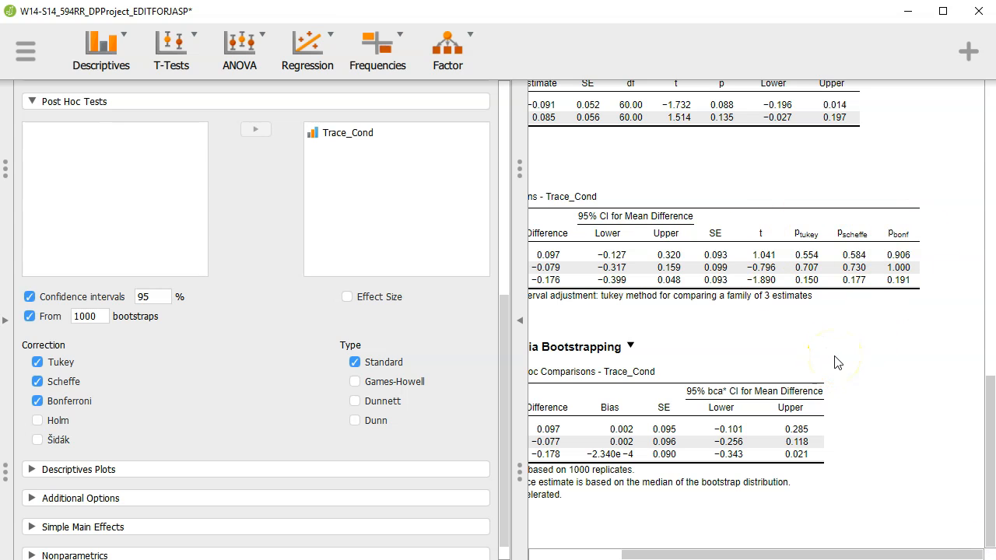
scroll(837, 361, up, 15)
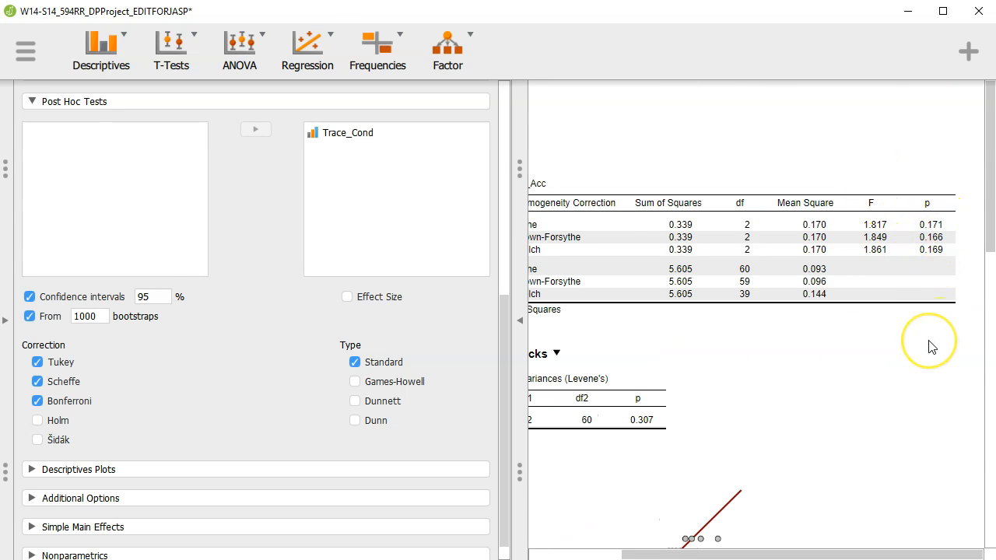
scroll(930, 347, down, 12)
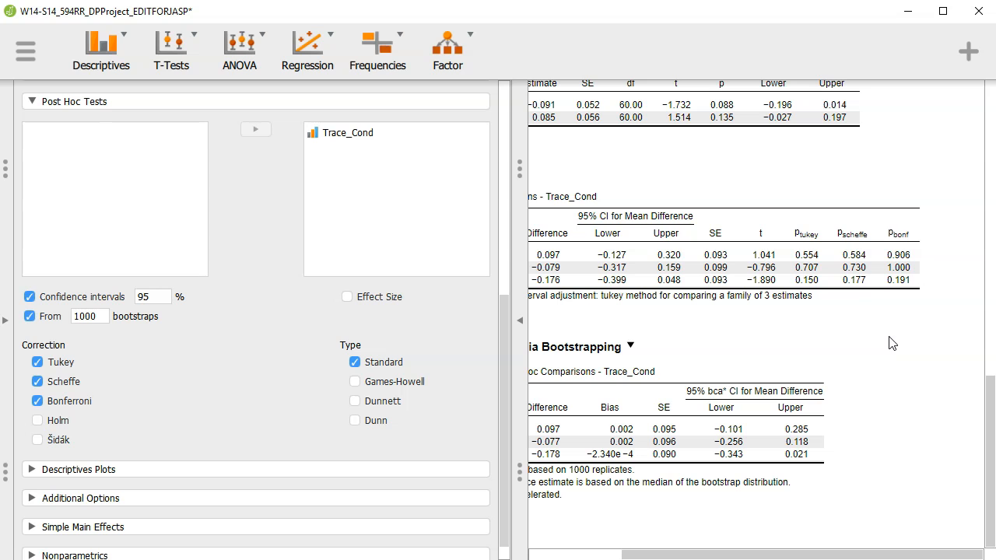
drag(882, 553, 712, 545)
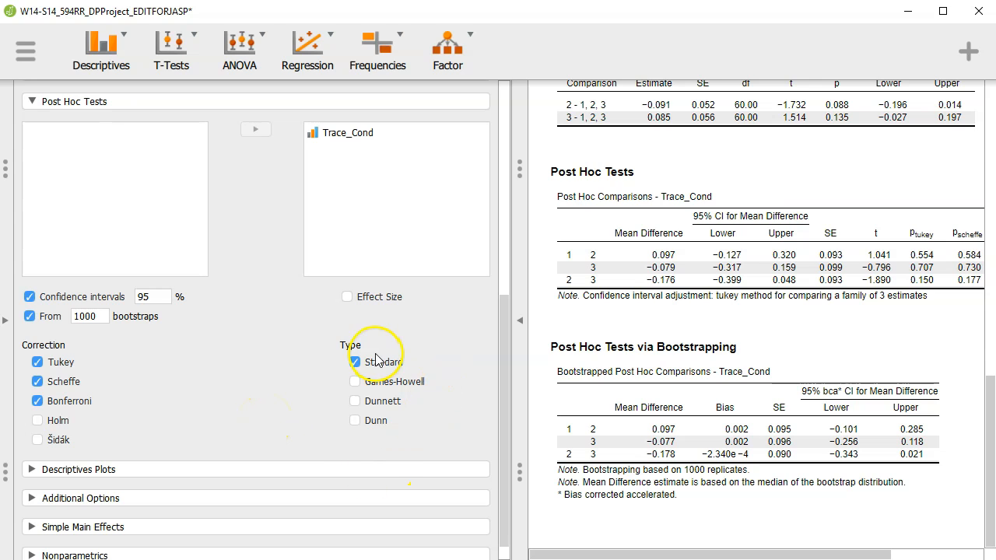
Add the Holm and Šidák corrections, review their p-values in the post hoc table, and collapse the post hoc settings
click(37, 421)
click(37, 439)
drag(700, 555, 831, 554)
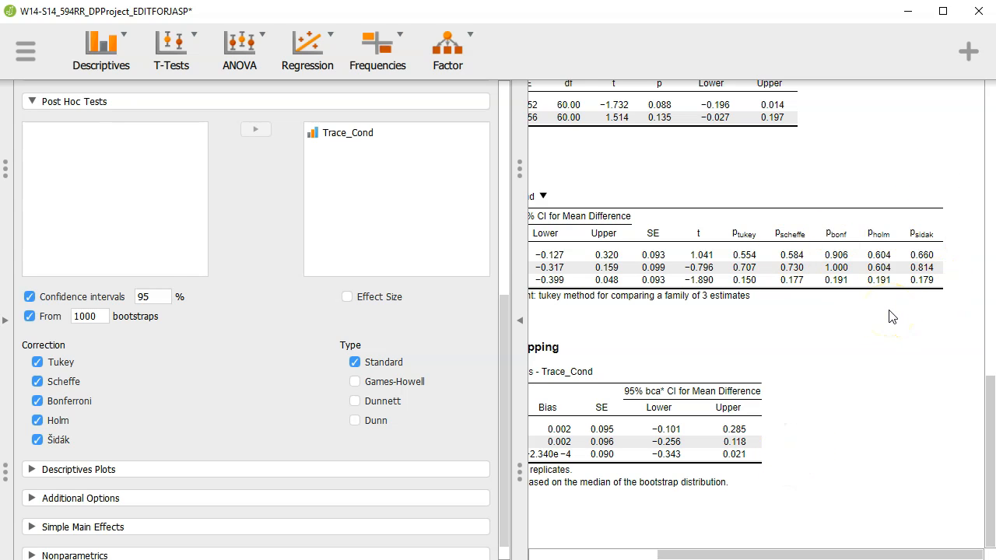
drag(879, 554, 679, 554)
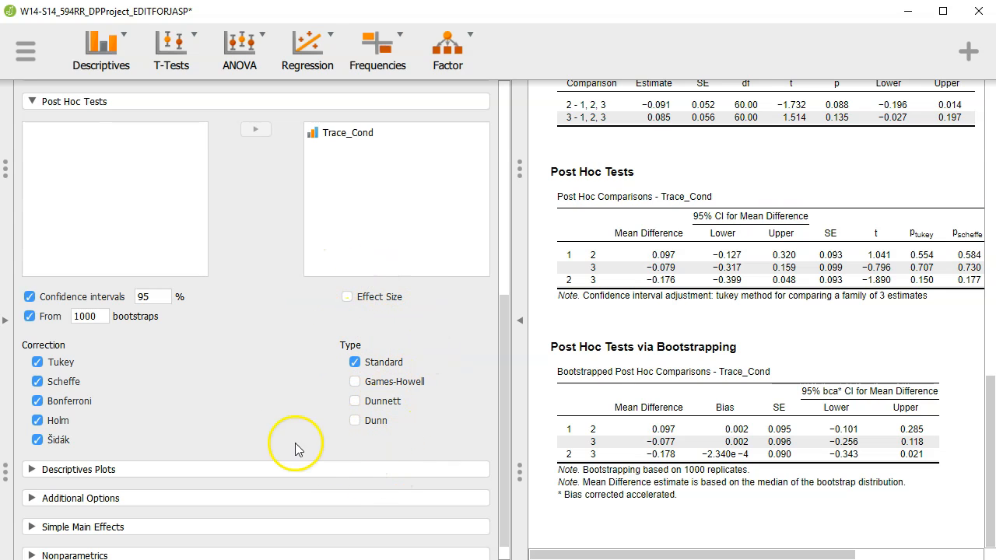
click(234, 102)
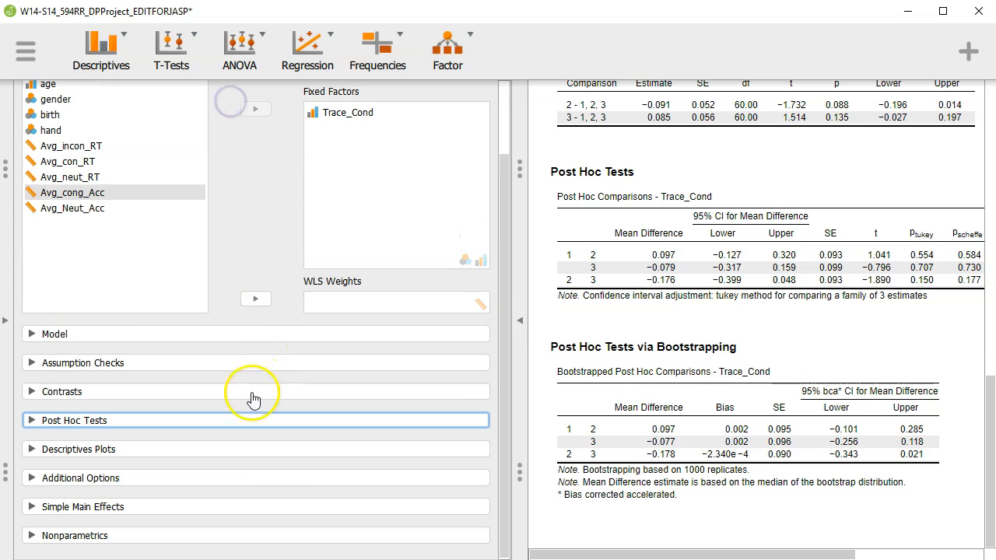
Create a descriptives plot with Trace_Cond on the horizontal axis
click(148, 451)
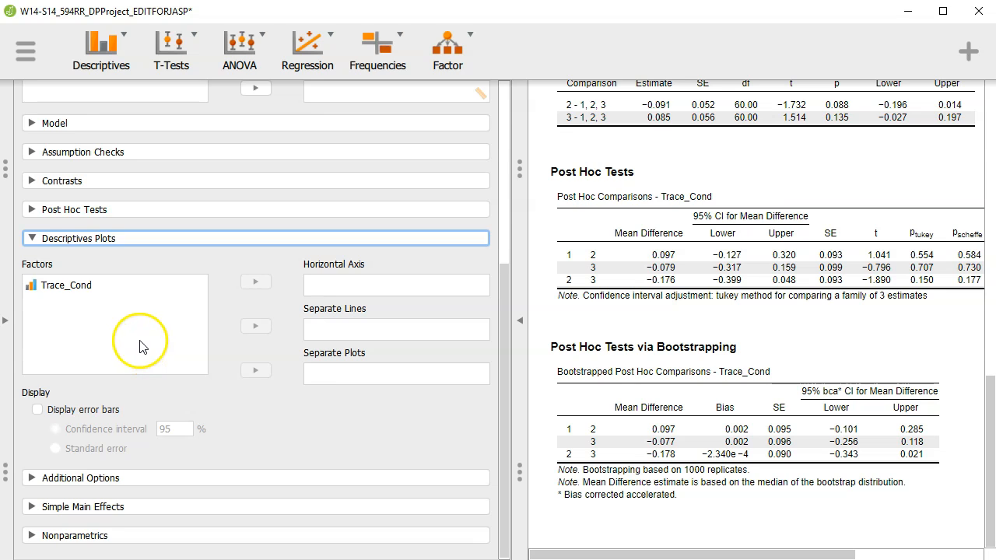
click(134, 293)
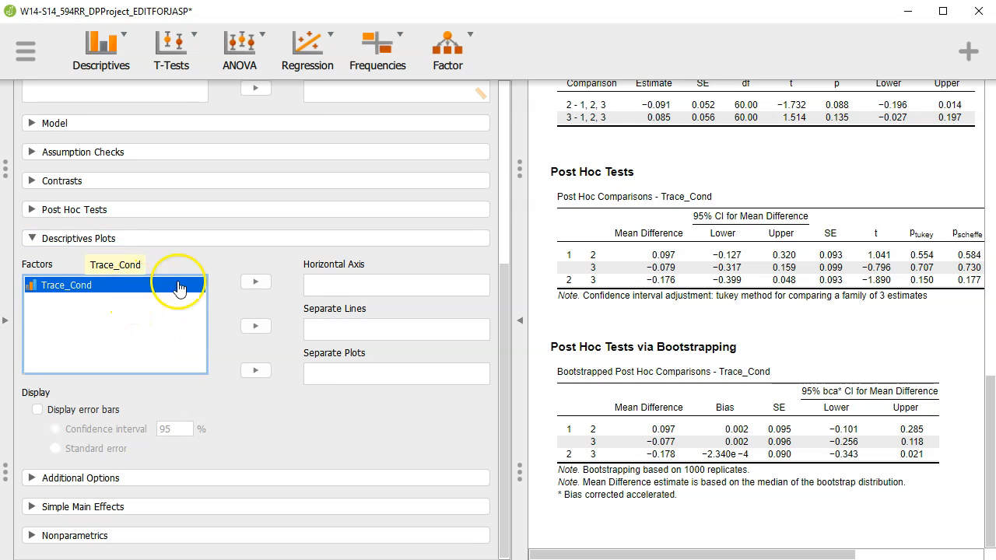
click(255, 283)
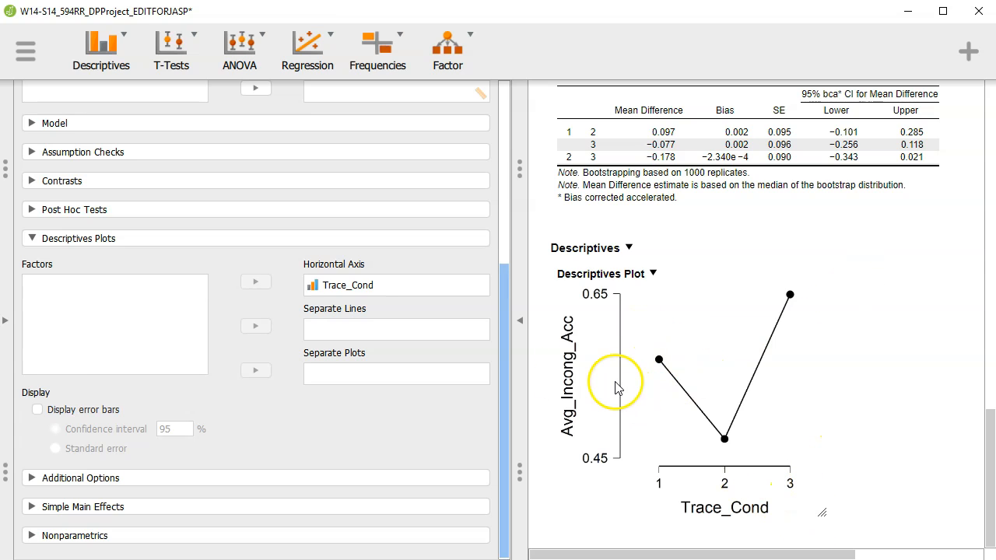
Display error bars on the descriptives plot, compare 95% confidence intervals with standard error, and keep standard error
click(64, 410)
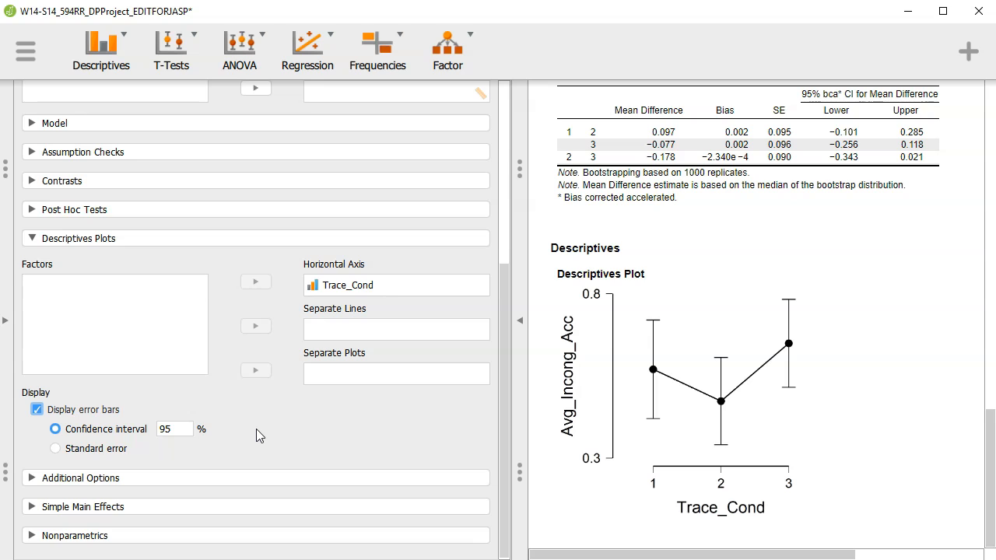
click(55, 449)
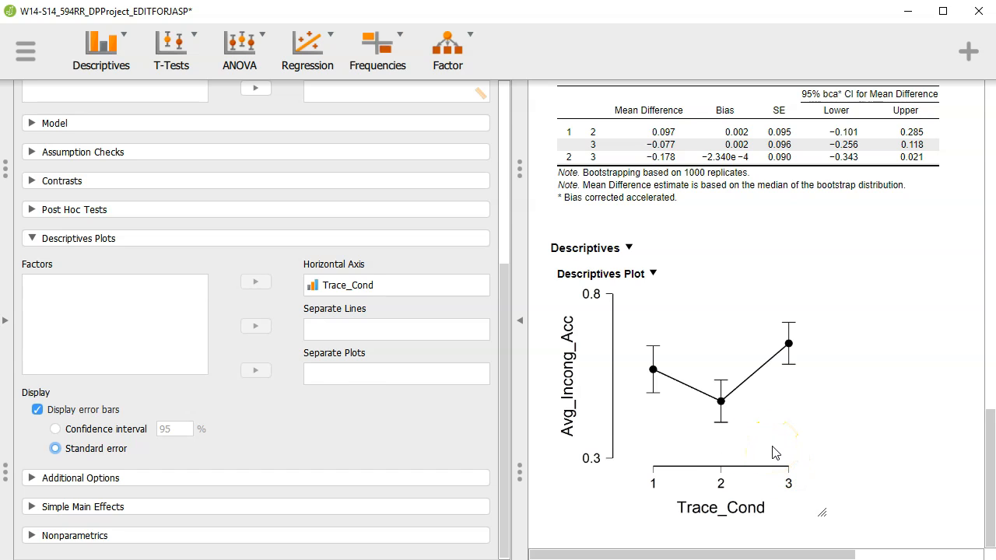
click(187, 241)
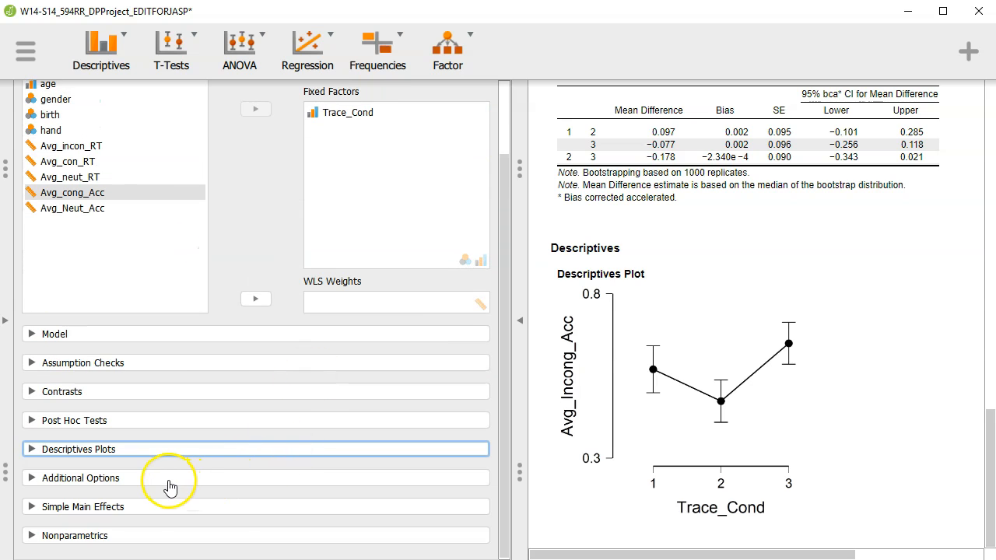
Add Trace_Cond to the marginal means and review the resulting table alongside the descriptives plot
click(167, 481)
click(222, 455)
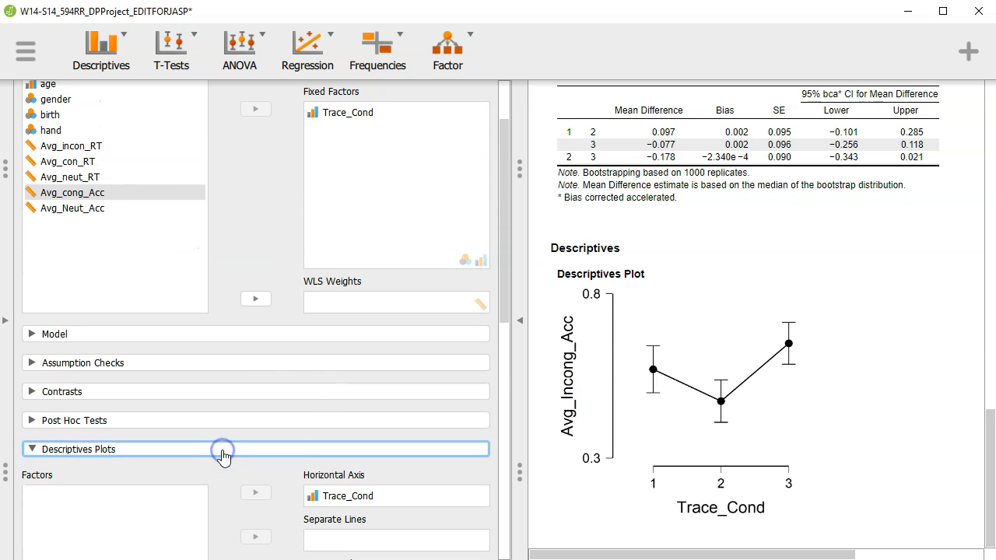
click(242, 187)
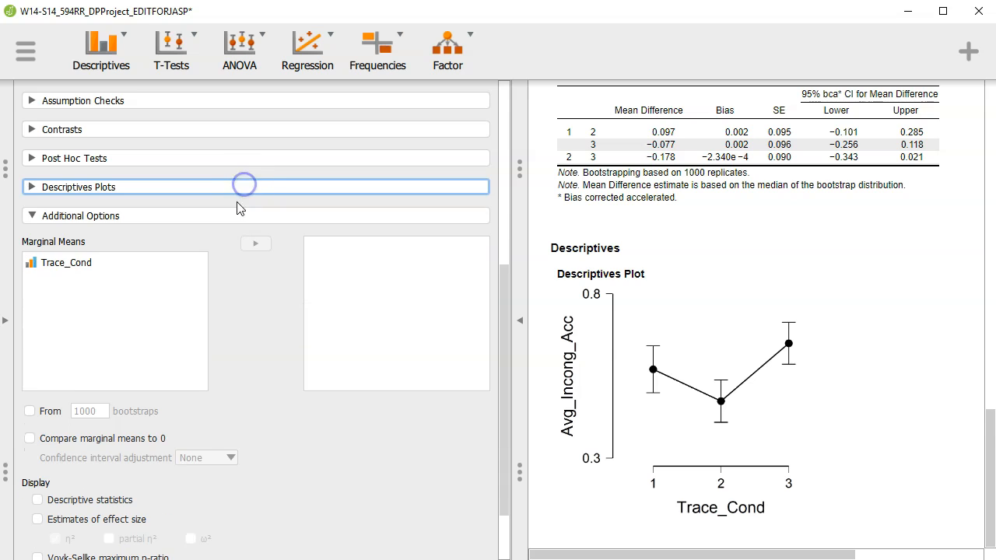
scroll(233, 268, down, 2)
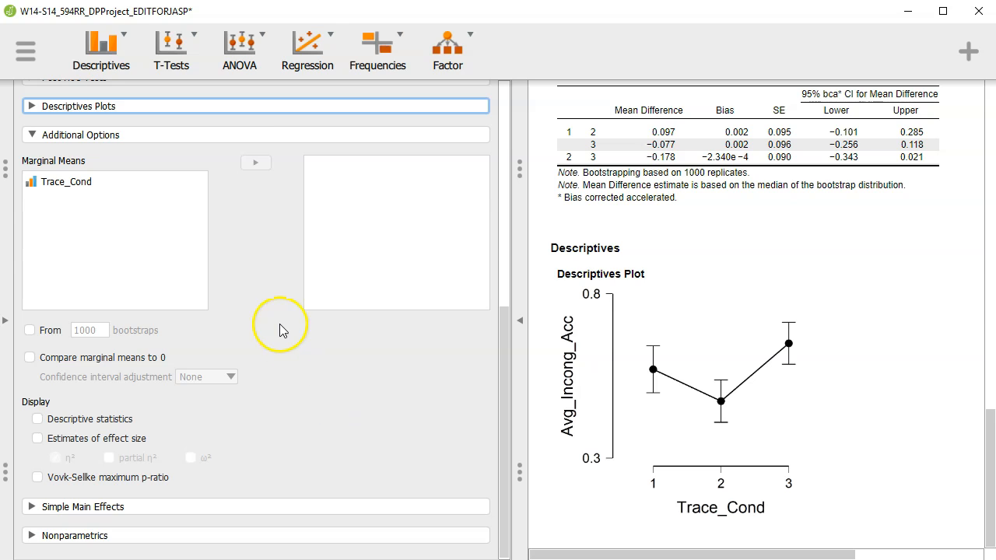
click(57, 186)
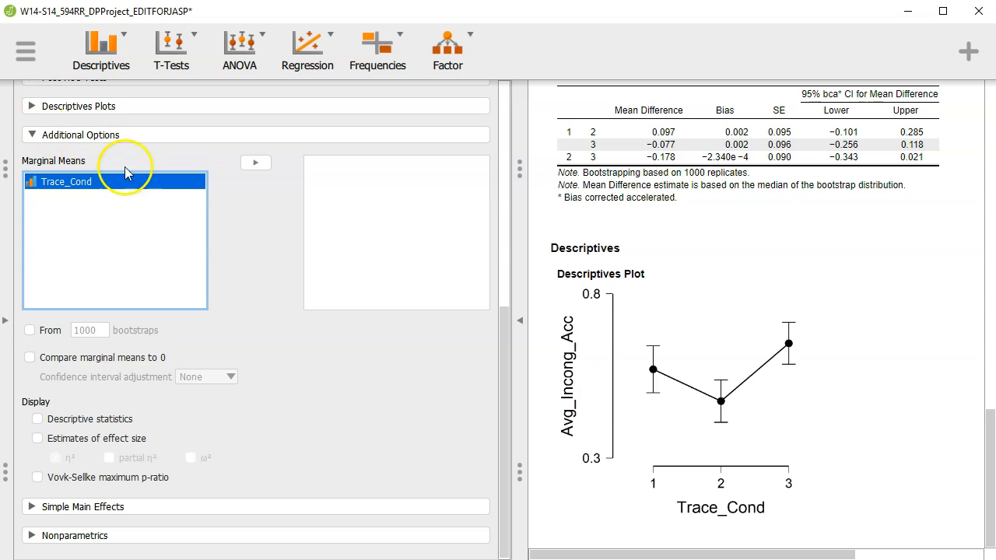
click(256, 163)
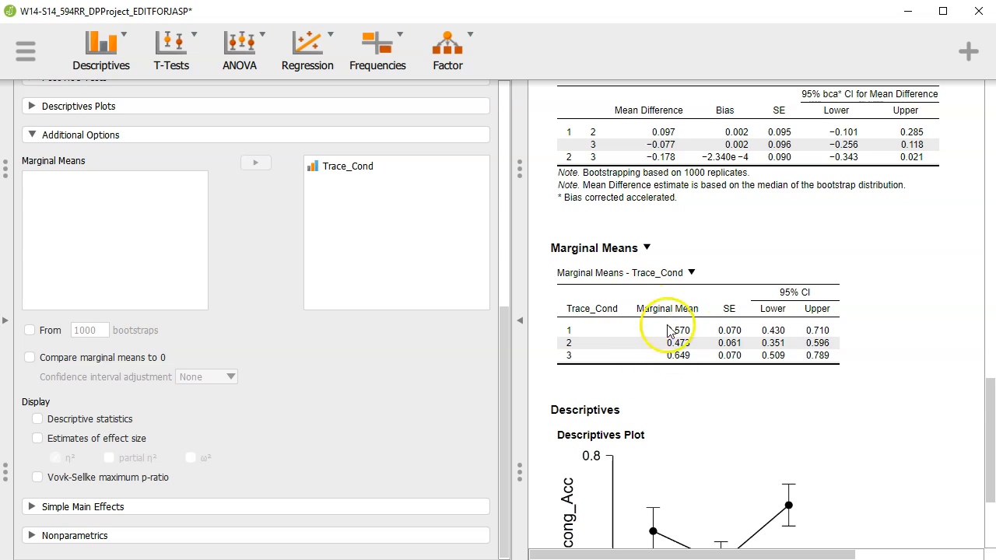
scroll(674, 329, down, 3)
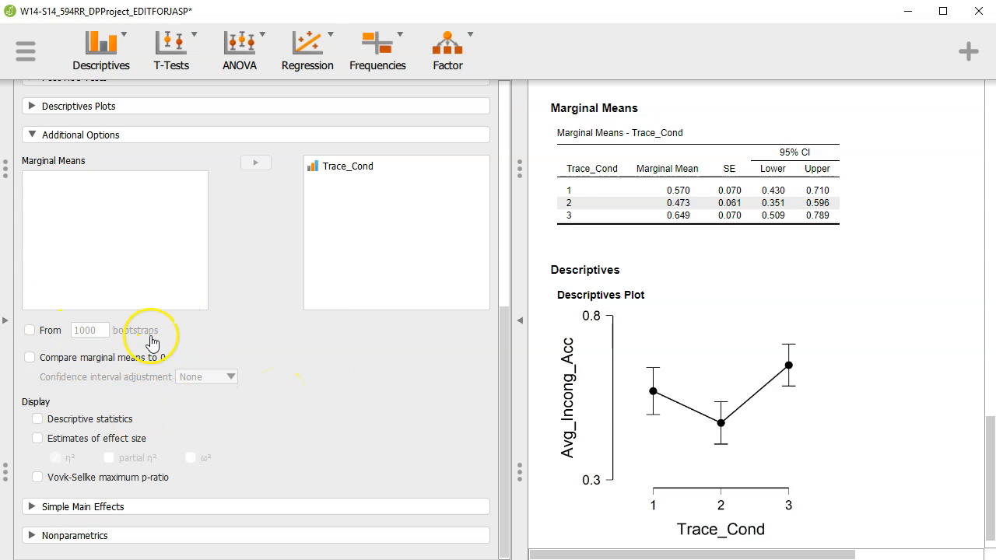
scroll(724, 299, down, 1)
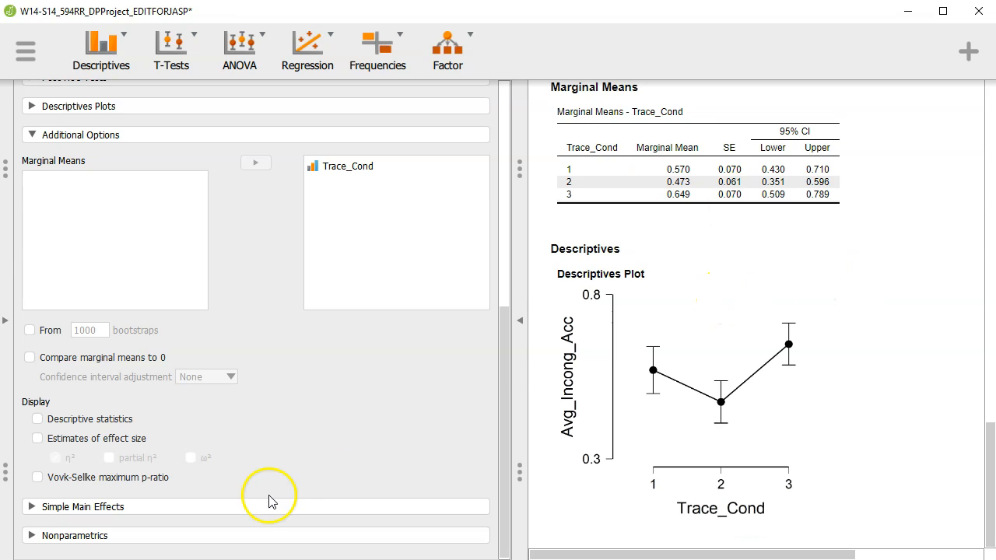
Include descriptive statistics and the η² effect size estimate, and examine η² in the ANOVA table
click(87, 418)
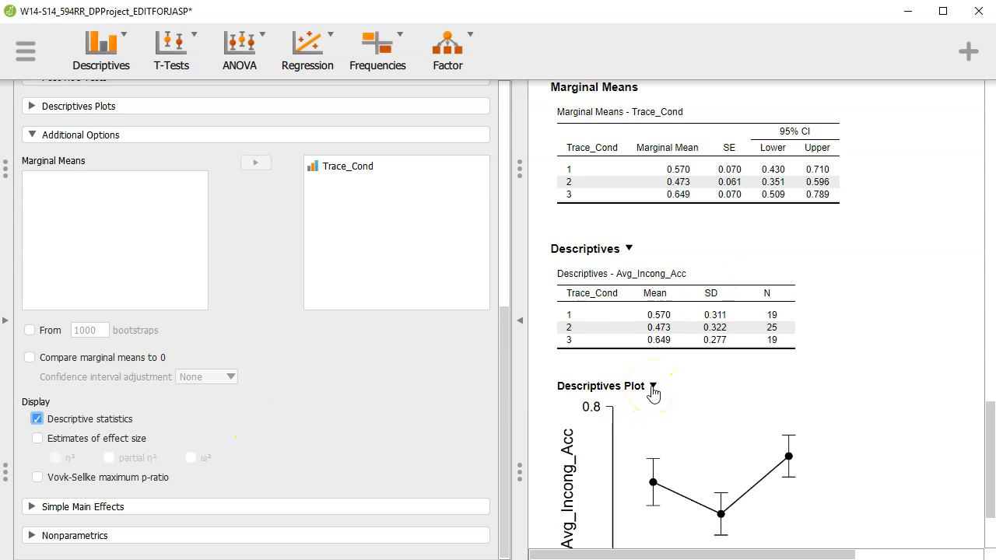
click(121, 438)
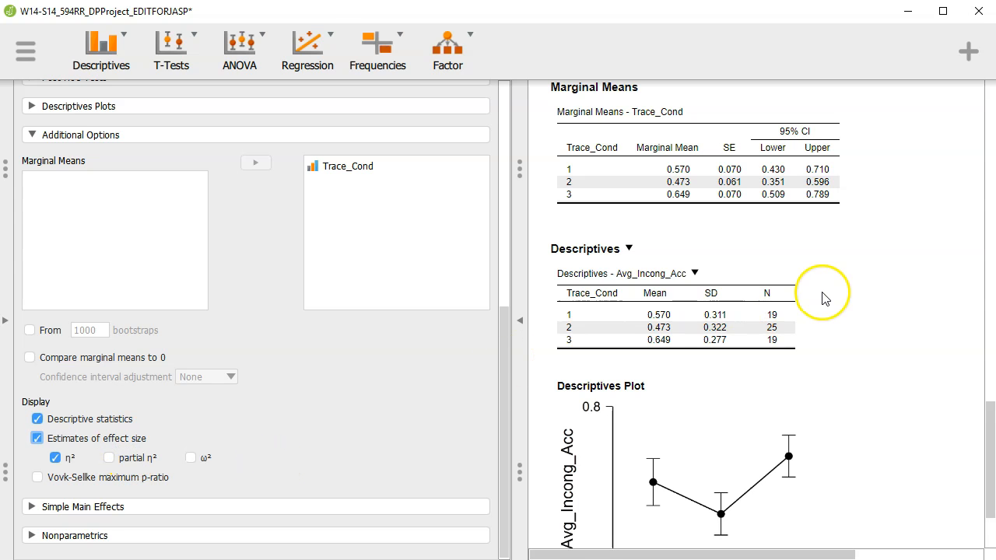
scroll(823, 294, up, 10)
scroll(822, 291, up, 10)
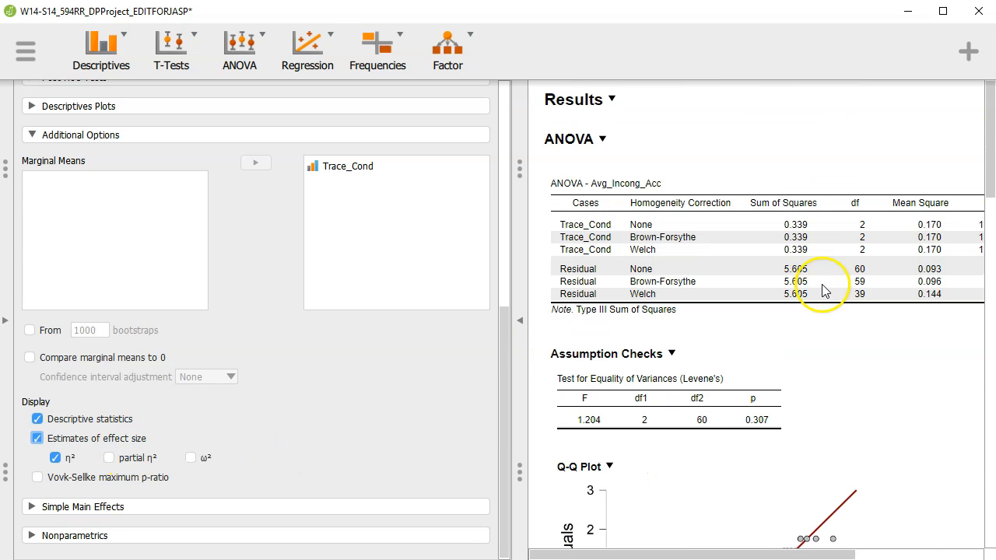
drag(696, 555, 814, 542)
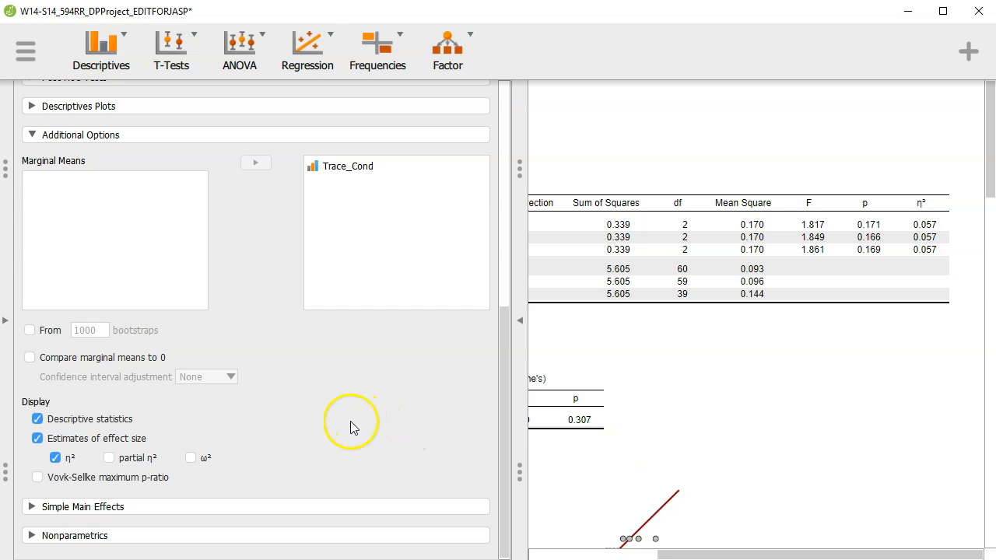
Add partial η² and ω² to the effect size estimates, compare them in the ANOVA table, and collapse the additional options
click(150, 465)
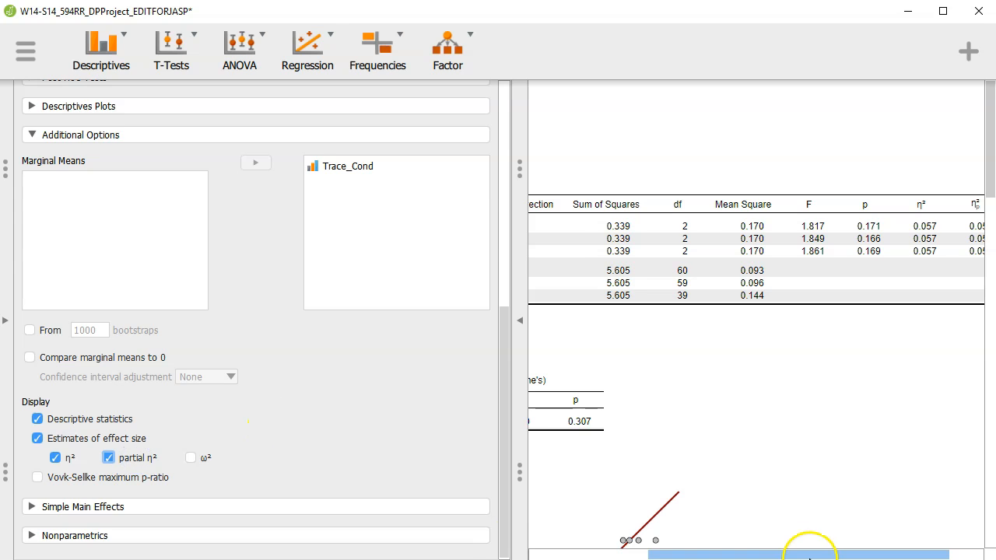
drag(805, 543, 878, 545)
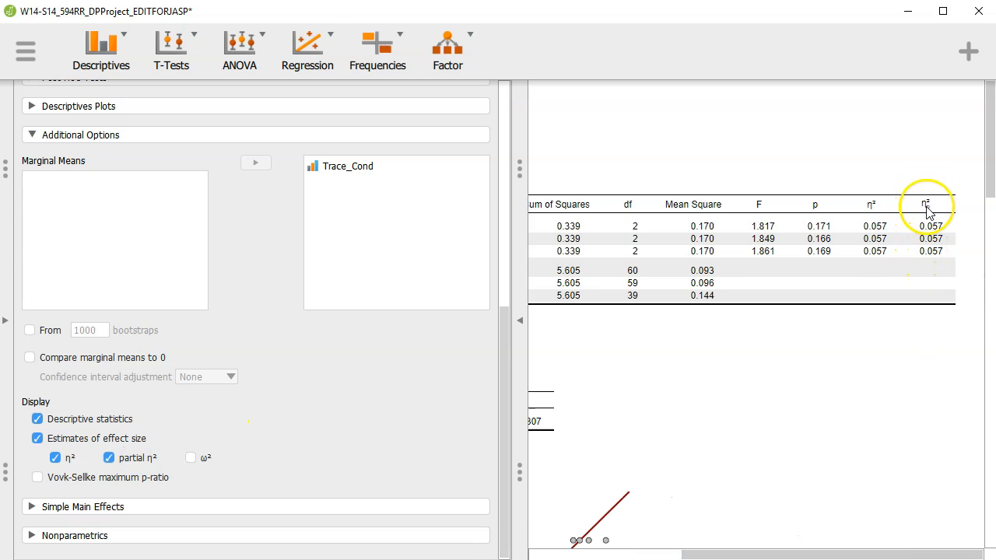
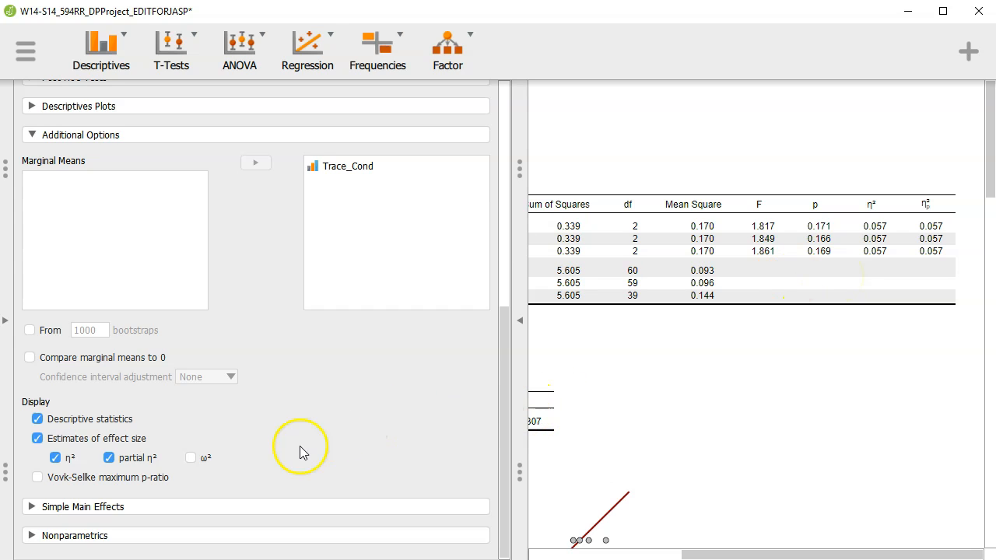
click(191, 460)
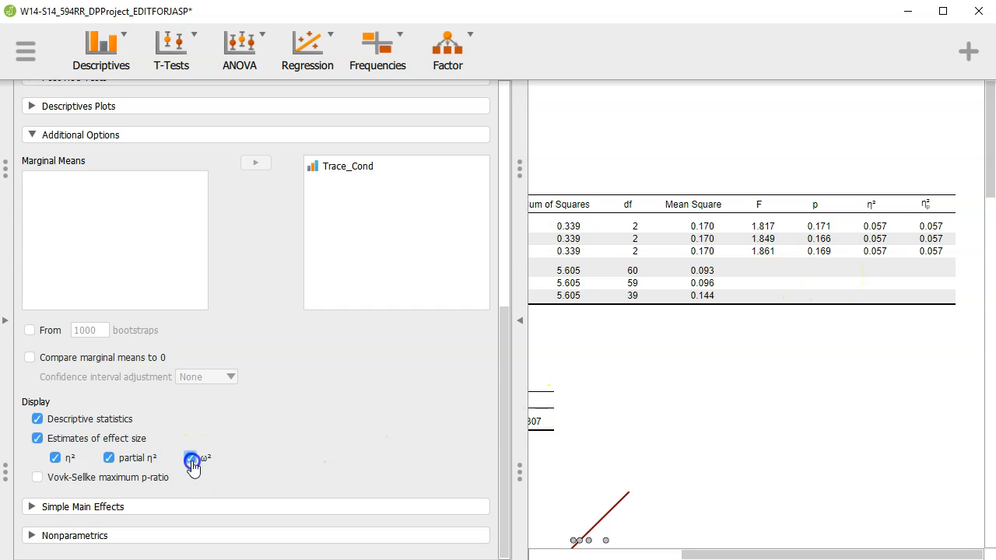
drag(760, 551, 849, 550)
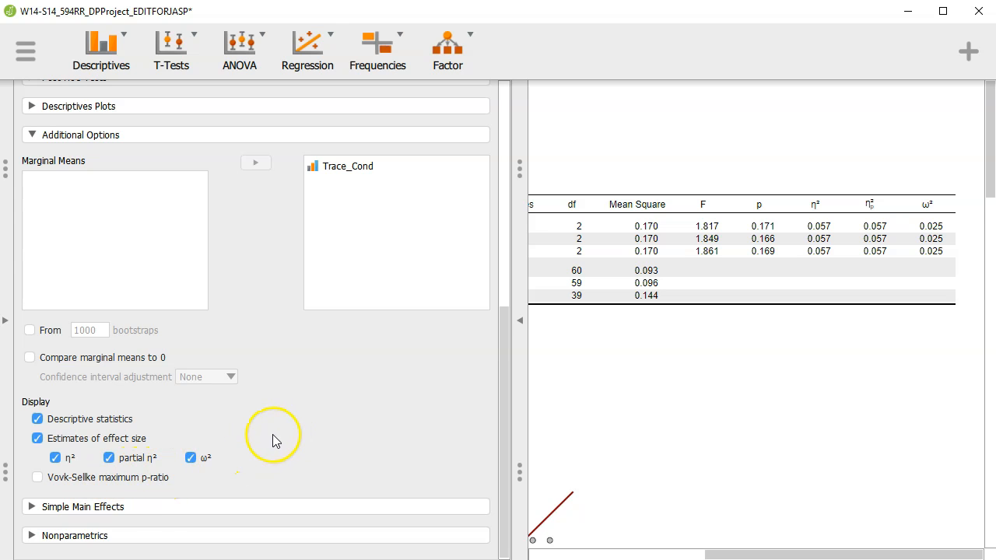
click(122, 136)
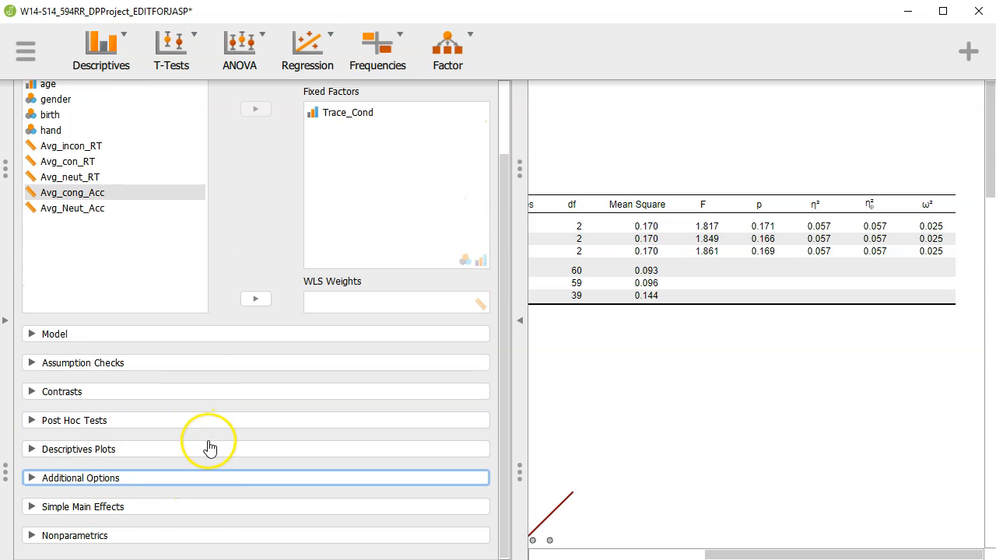
Inspect the simple main effects options, including the effect and moderator factors, and collapse them without assigning any factor
click(160, 506)
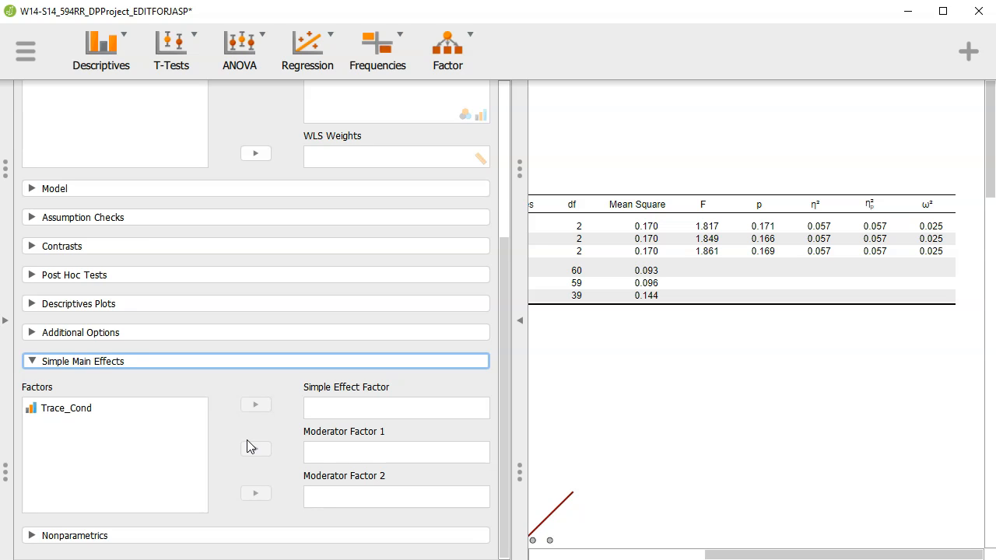
click(246, 446)
click(180, 362)
Add Trace_Cond to the nonparametric Kruskal-Wallis test
click(215, 536)
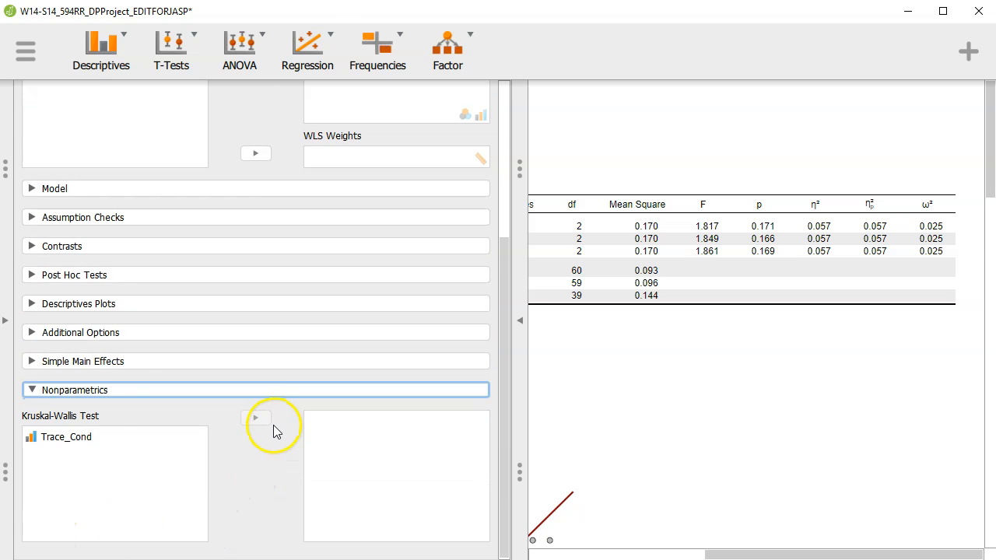
click(56, 440)
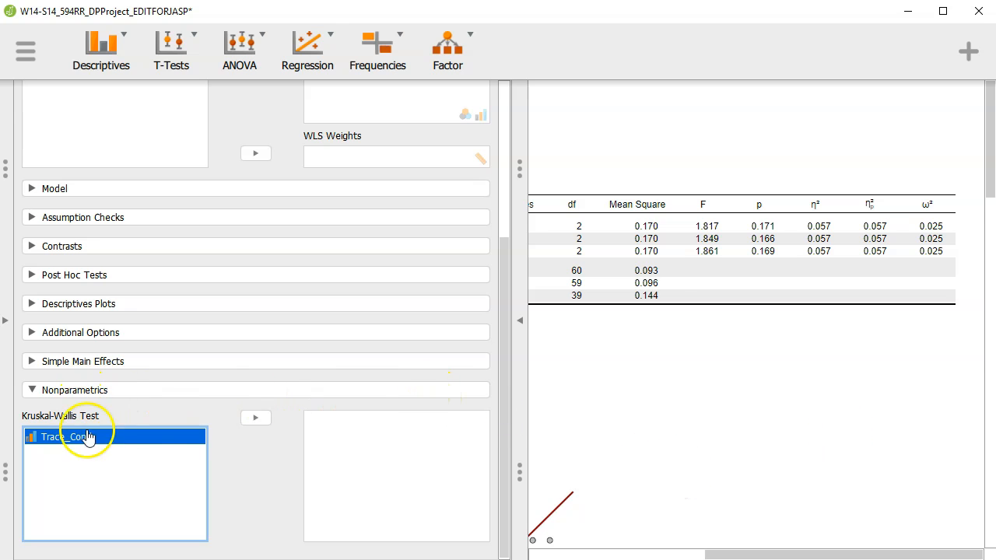
click(269, 426)
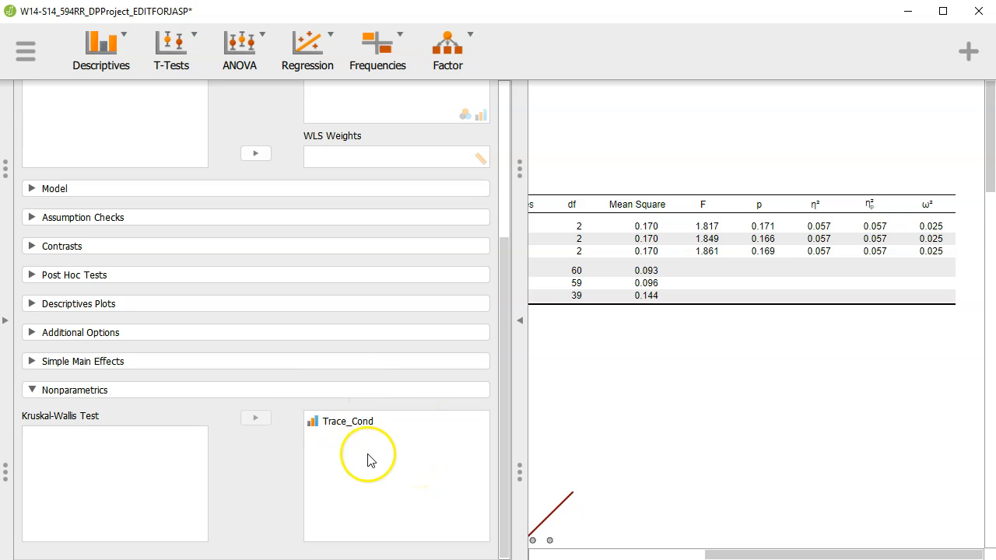
Review the Kruskal-Wallis table among the marginal means and descriptives output, and return to the ANOVA table and variable assignments
drag(751, 549, 554, 545)
scroll(758, 347, down, 15)
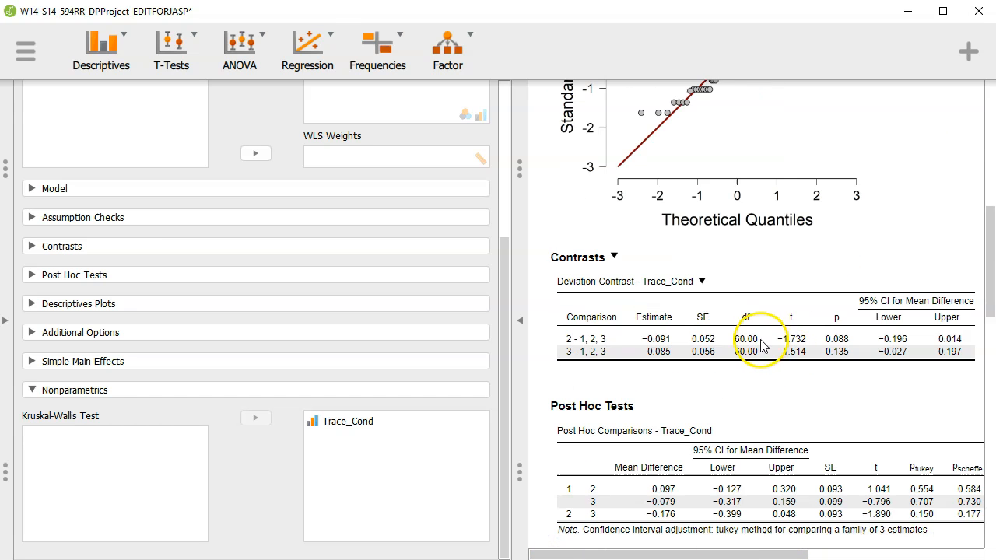
scroll(791, 359, down, 10)
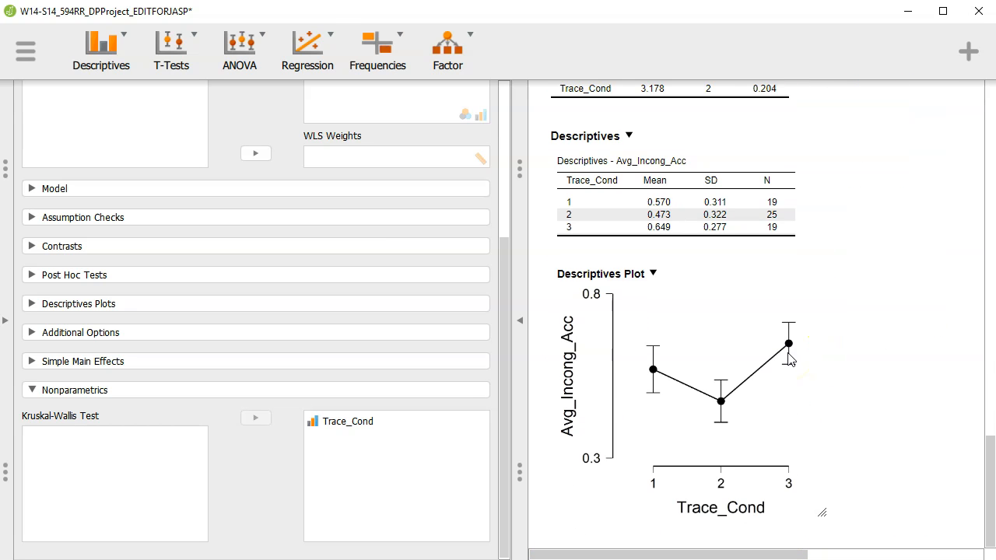
scroll(791, 360, up, 7)
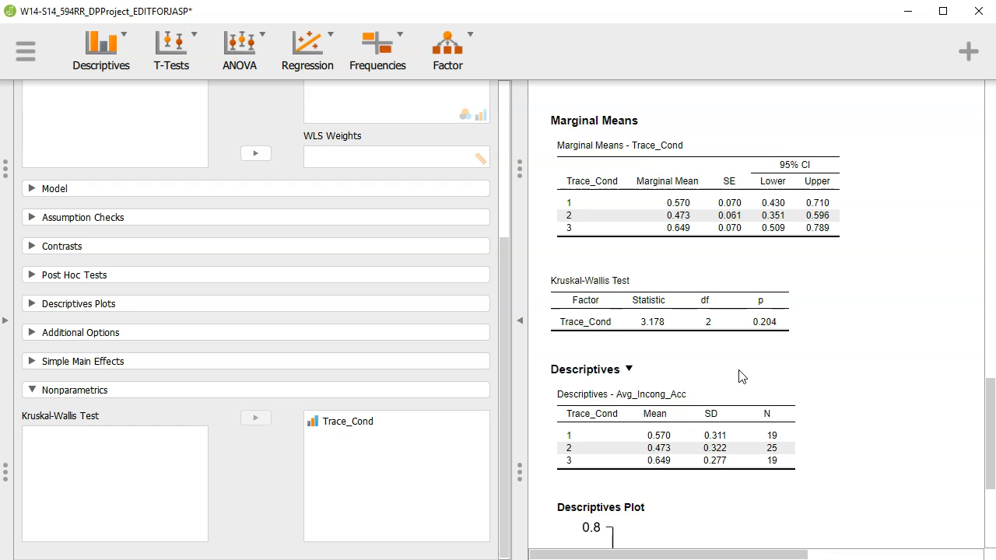
scroll(741, 376, up, 2)
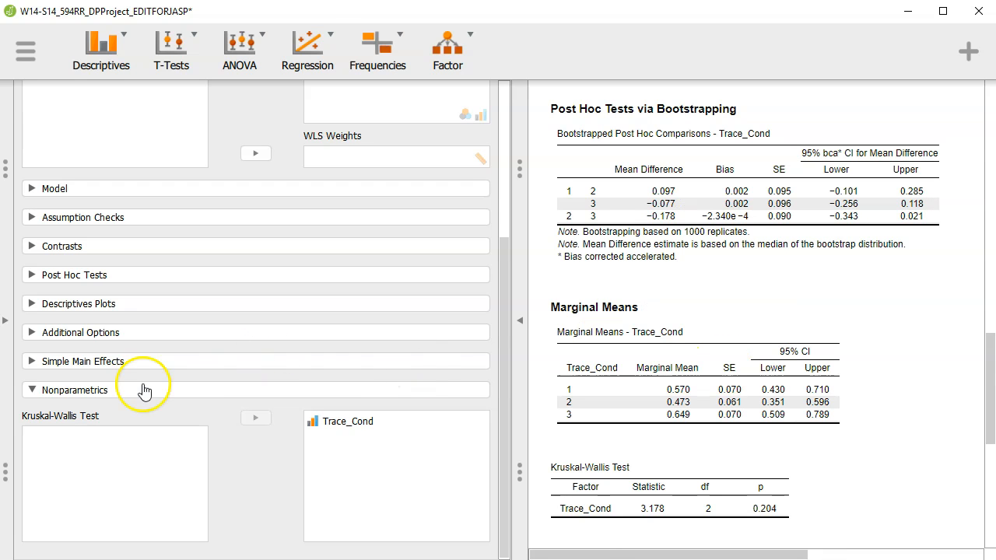
scroll(140, 389, up, 4)
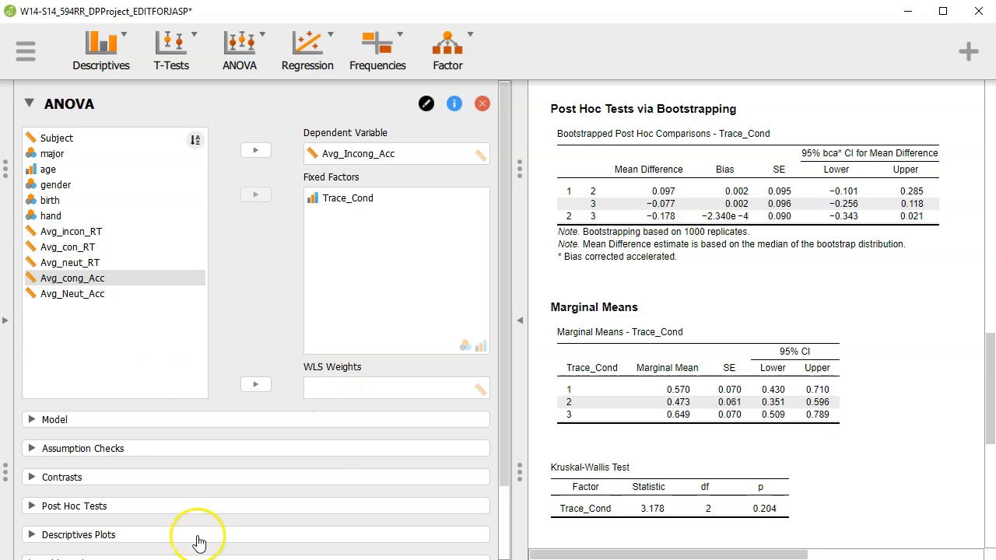
scroll(861, 368, up, 10)
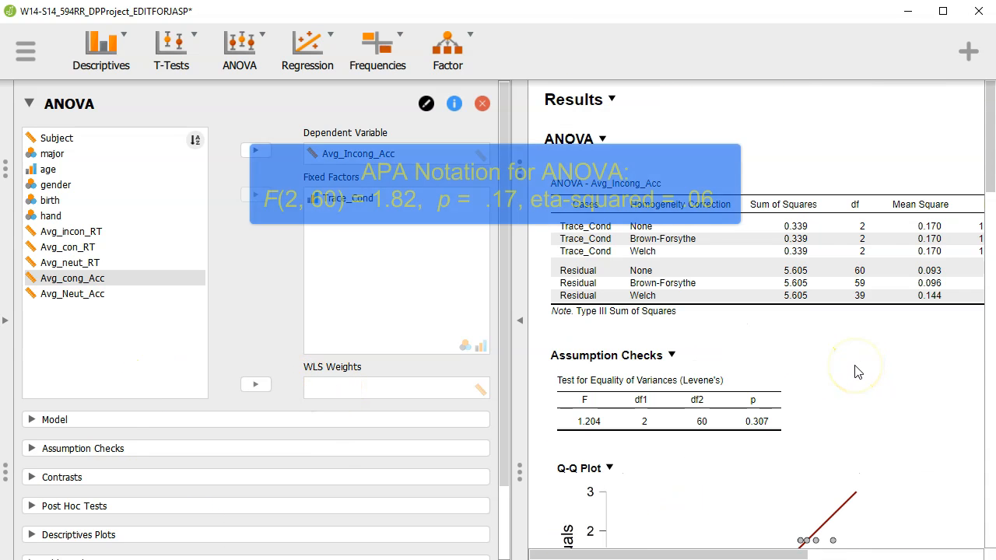